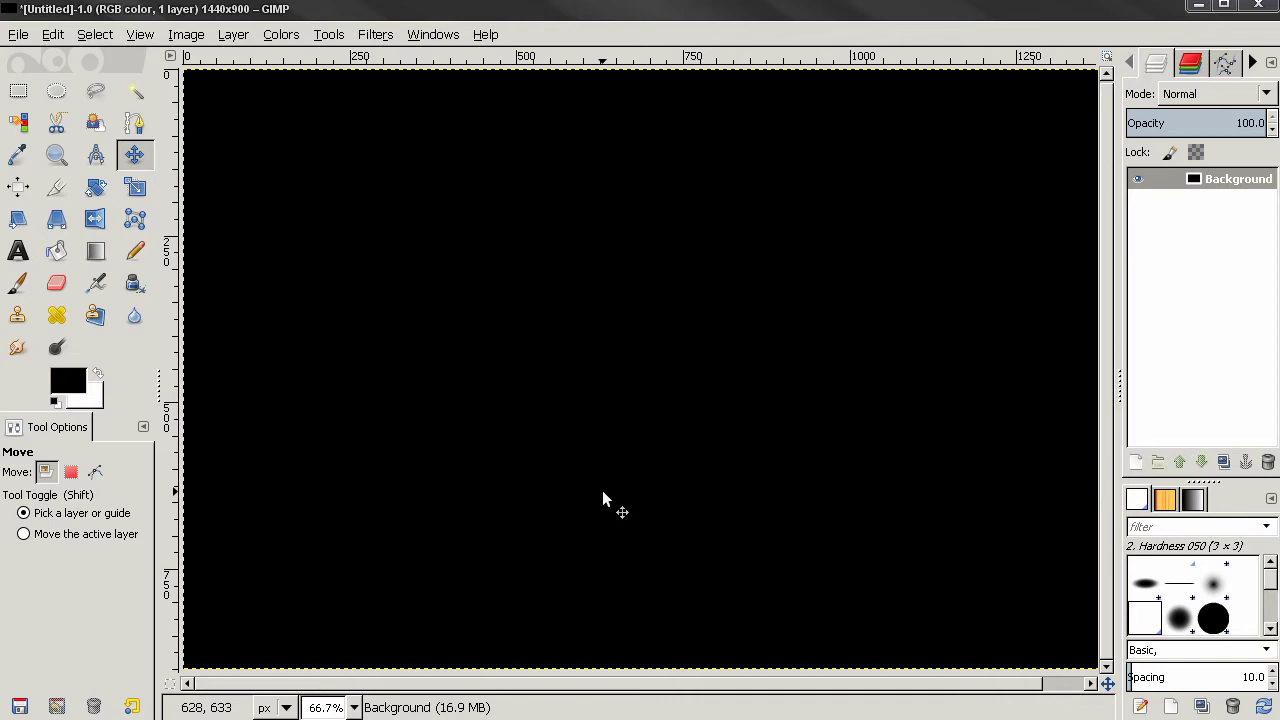
# Step: Open the IFS Fractal renderer from Filters > Render, then close it without applying
pyautogui.click(372, 35)
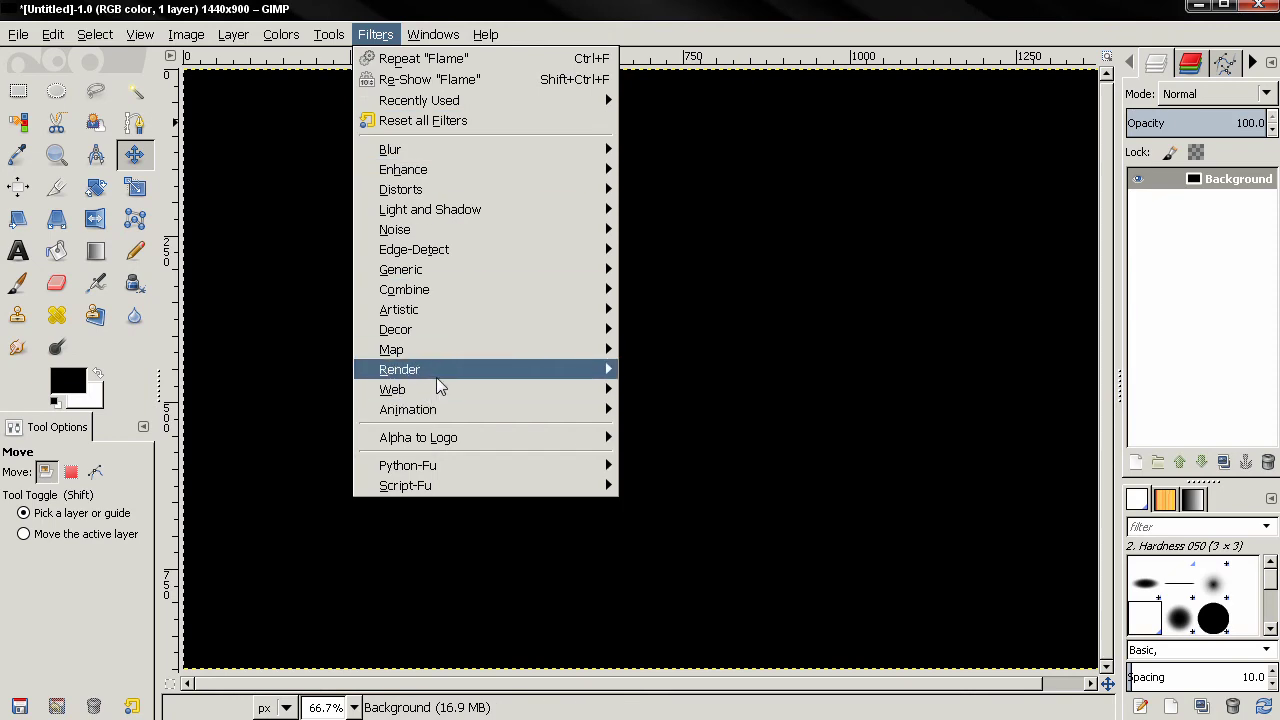
pyautogui.moveTo(440, 378)
pyautogui.moveTo(680, 389)
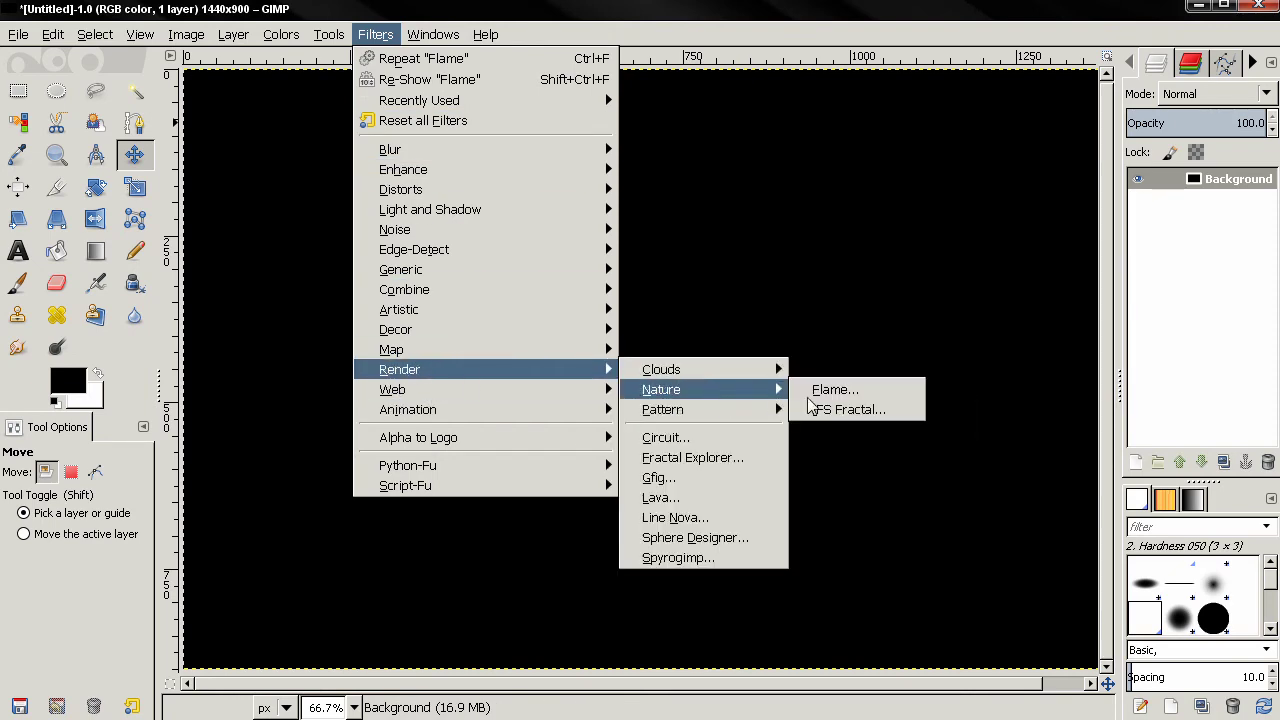
pyautogui.click(826, 405)
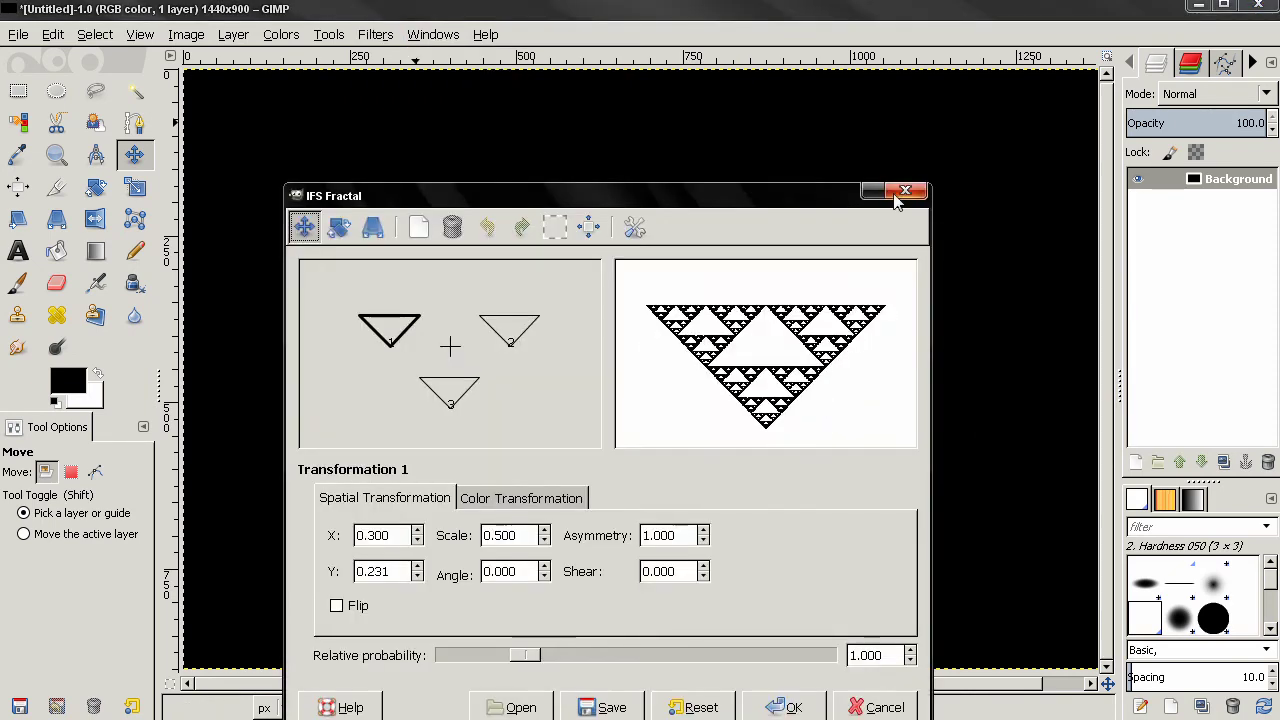
pyautogui.click(895, 191)
# Step: Open the Flame renderer, move its dialog aside, and keep Untitled-1 / Background-2 as colormap
pyautogui.click(378, 36)
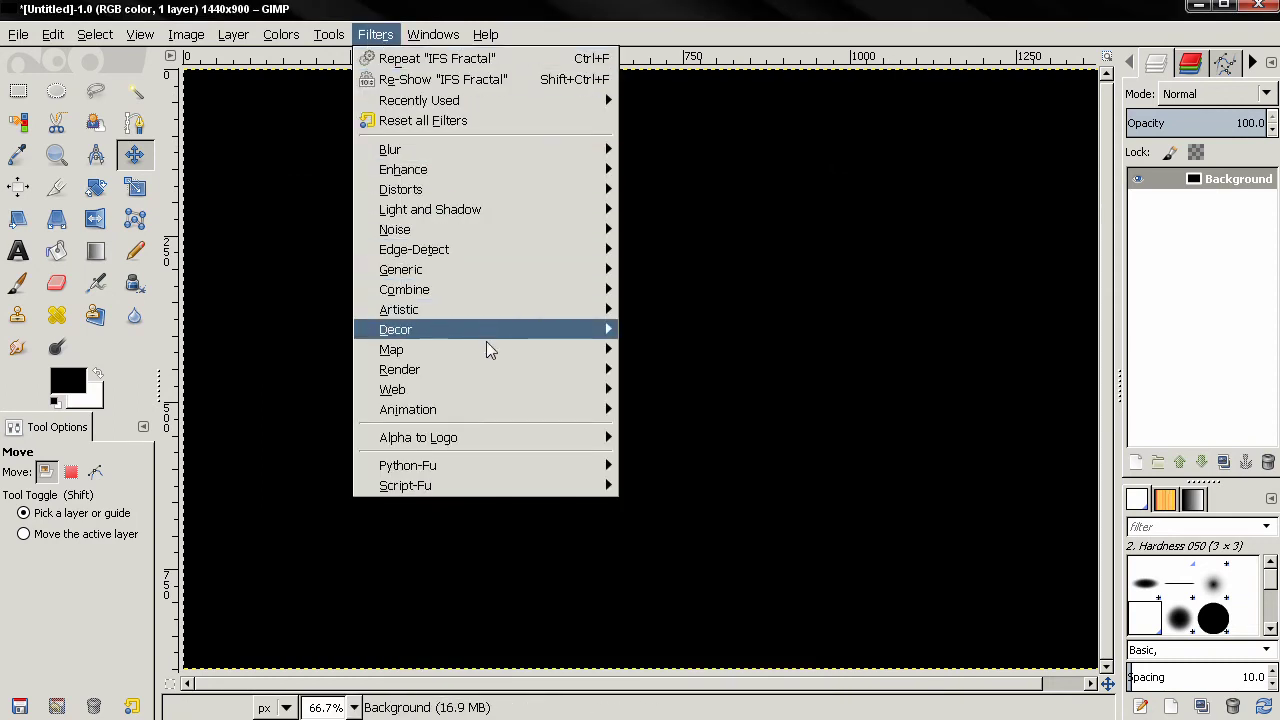
pyautogui.moveTo(500, 340)
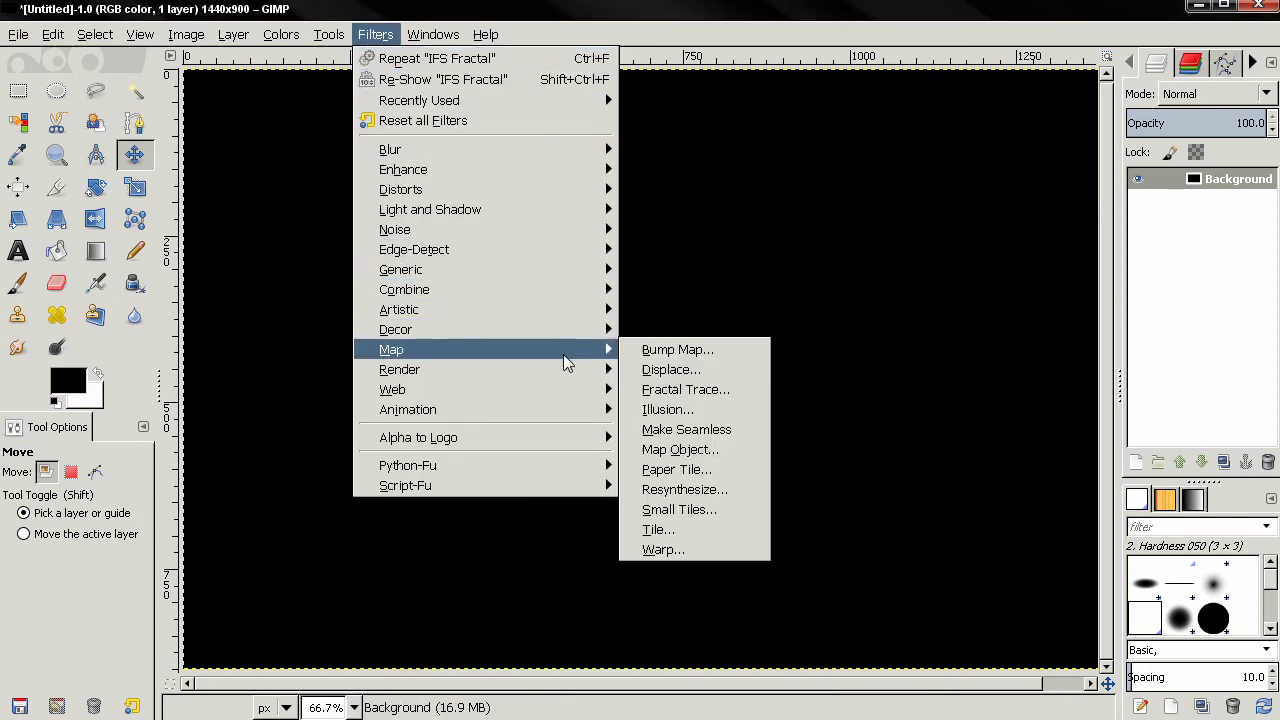
pyautogui.moveTo(566, 370)
pyautogui.moveTo(706, 391)
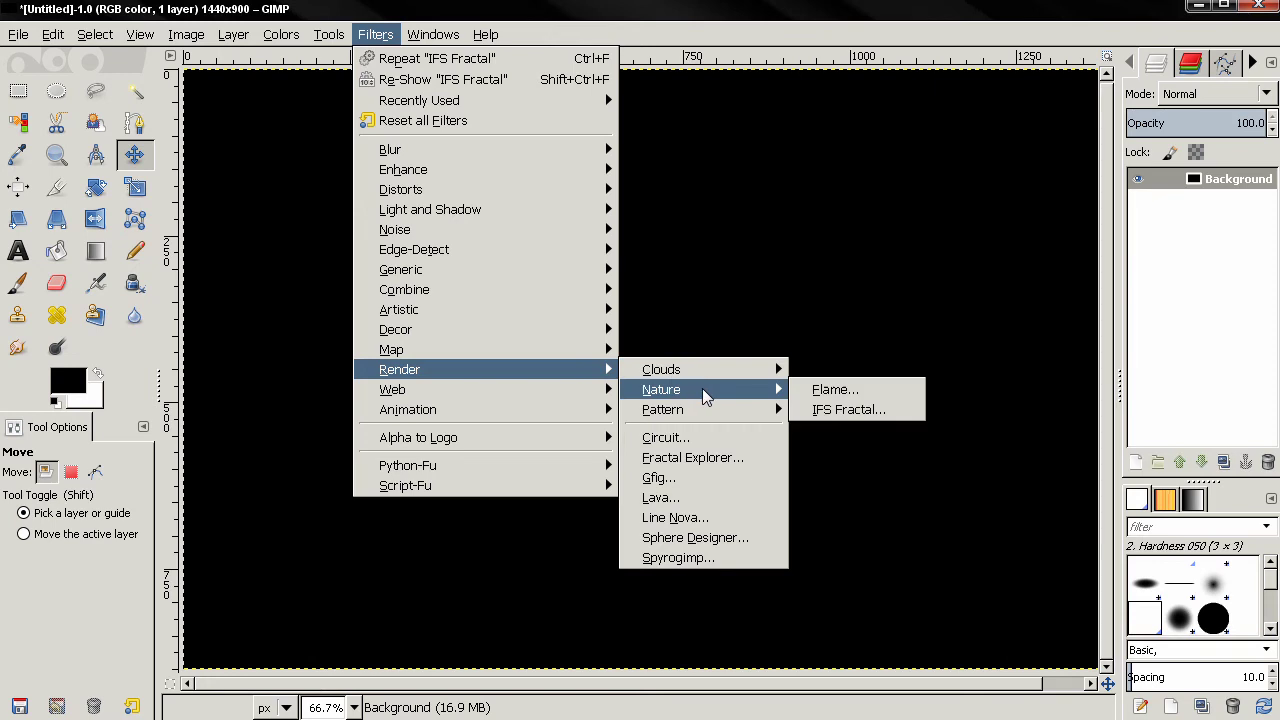
pyautogui.click(795, 390)
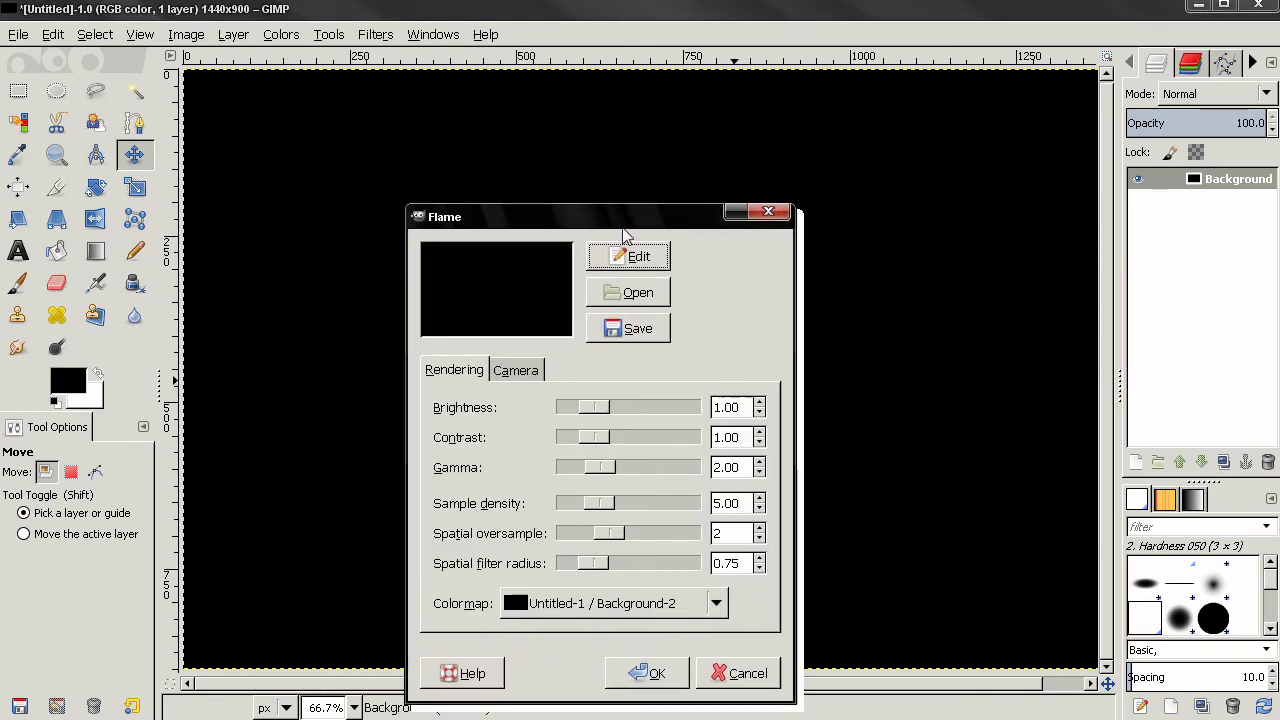
pyautogui.moveTo(623, 229); pyautogui.dragTo(539, 104)
pyautogui.click(510, 490)
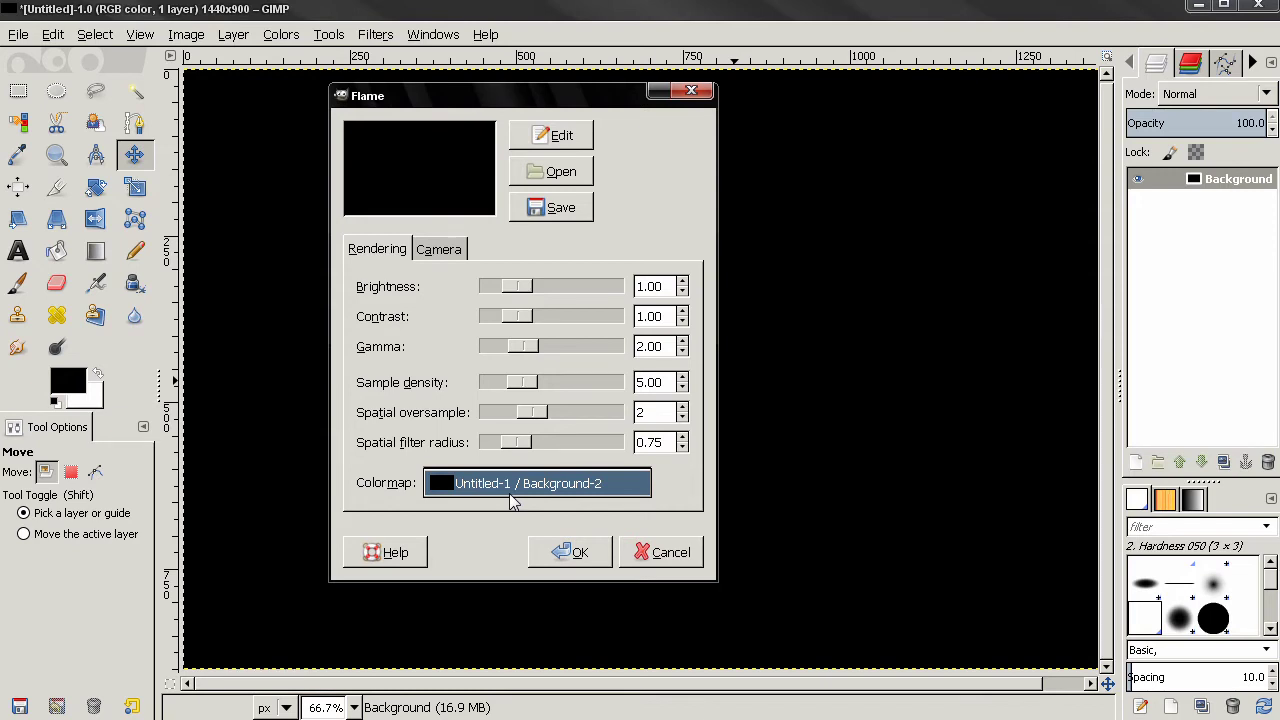
pyautogui.click(510, 500)
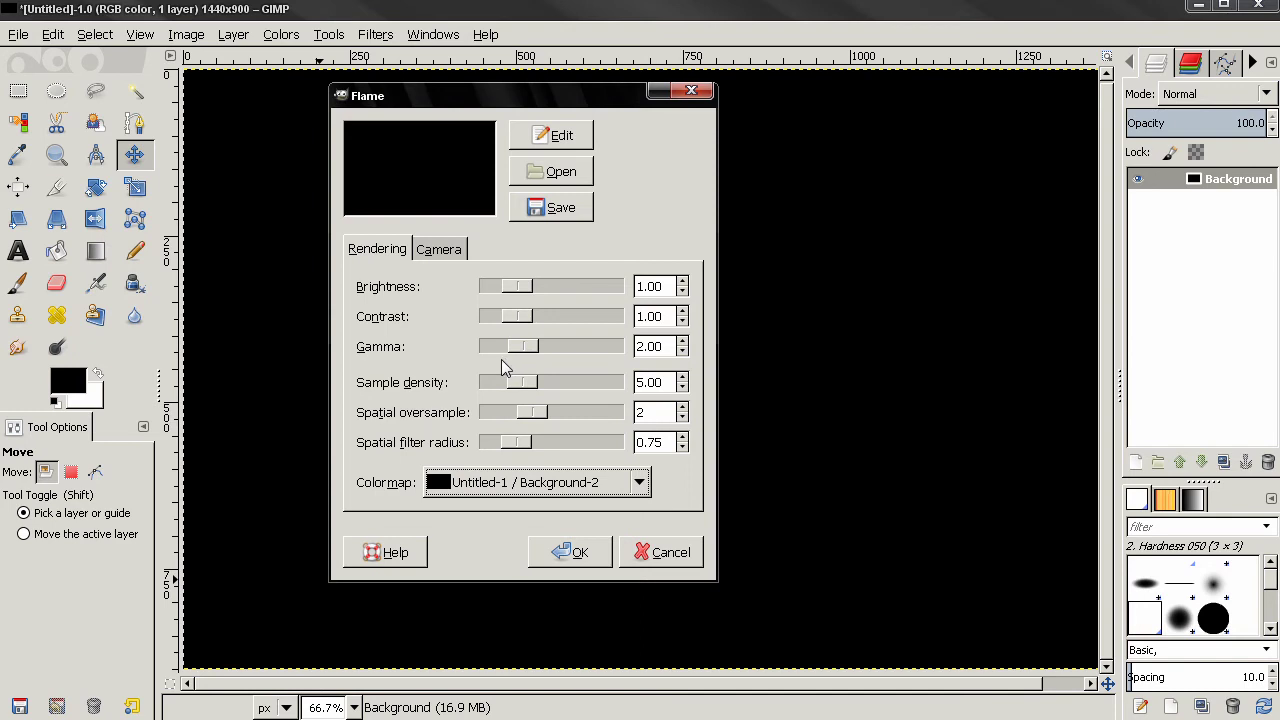
# Step: Cancel the Flame render and add a transparent 1440×900 layer named Layer above Background
pyautogui.click(684, 555)
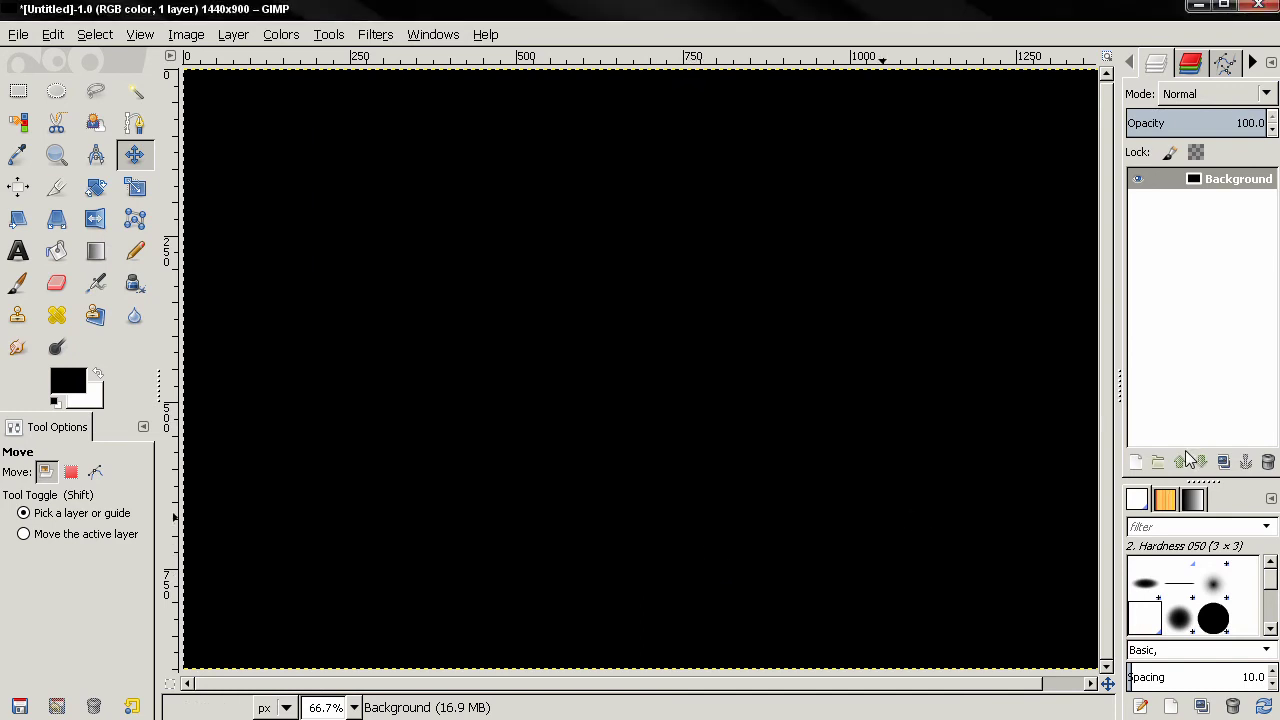
pyautogui.click(1137, 472)
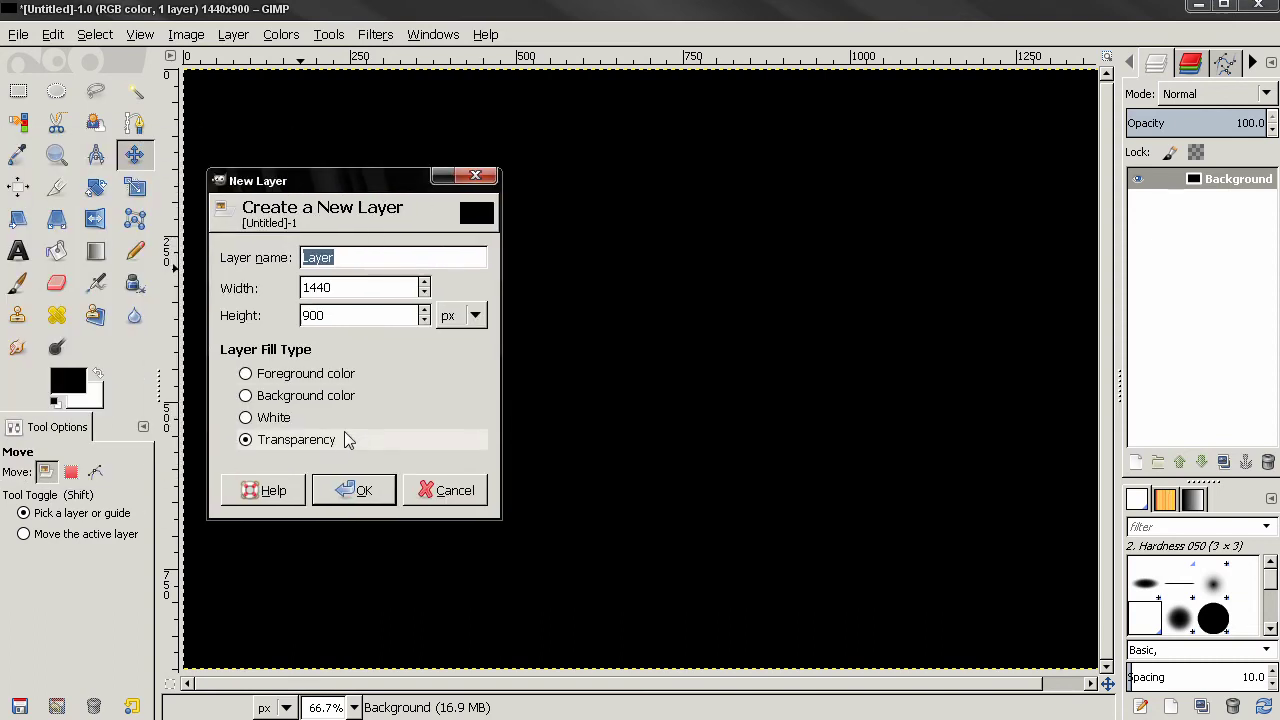
pyautogui.click(354, 490)
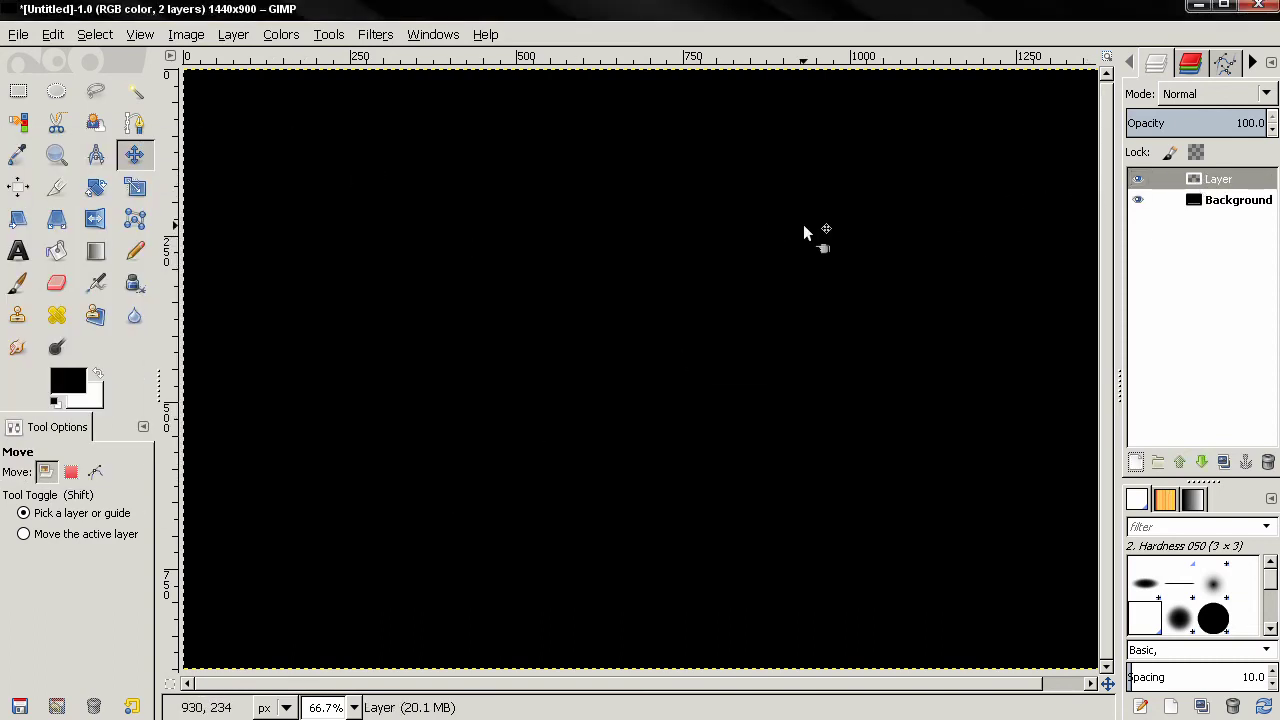
pyautogui.click(18, 34)
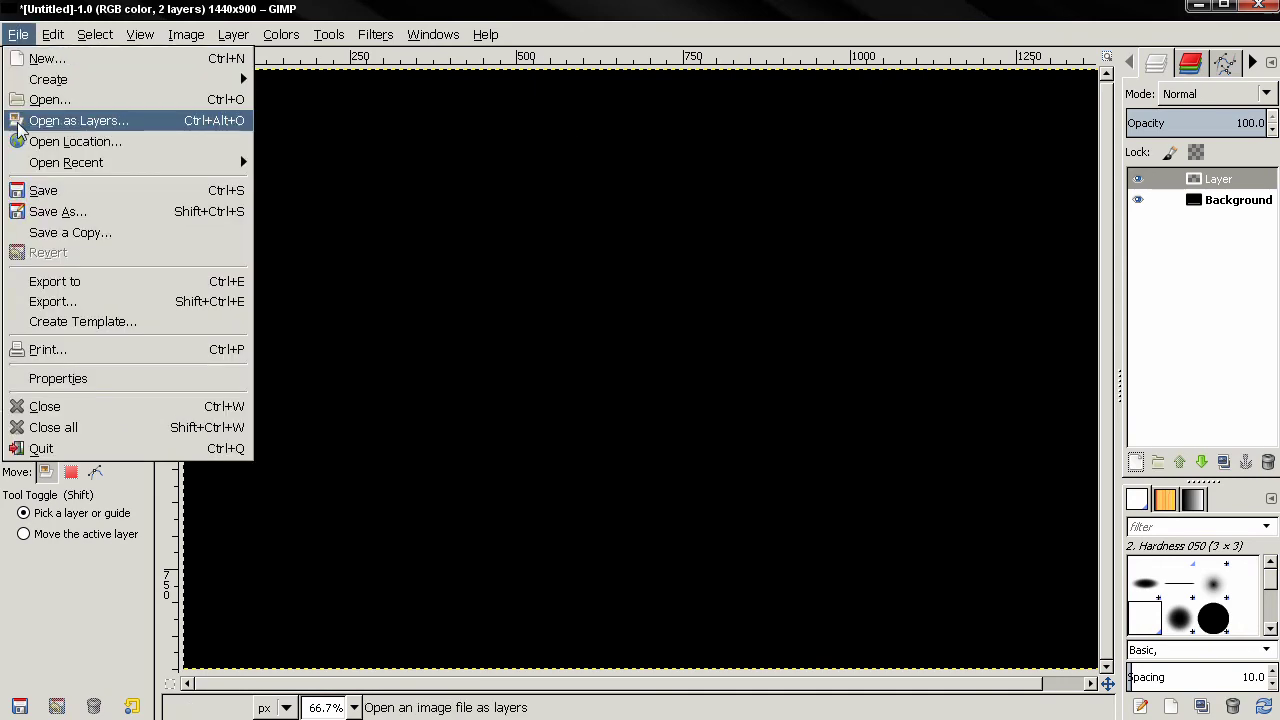
pyautogui.click(586, 16)
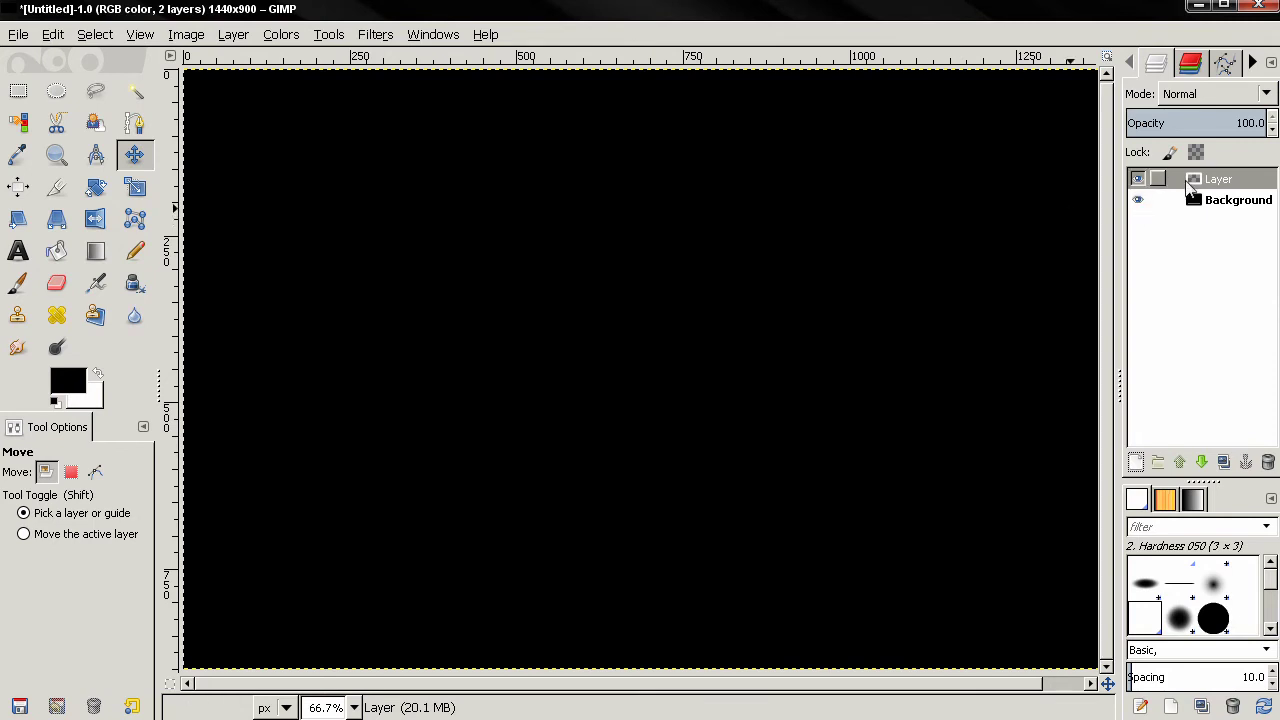
# Step: Drag a radial Full saturation spectrum gradient outward from the canvas centre with the Blend tool
pyautogui.click(92, 256)
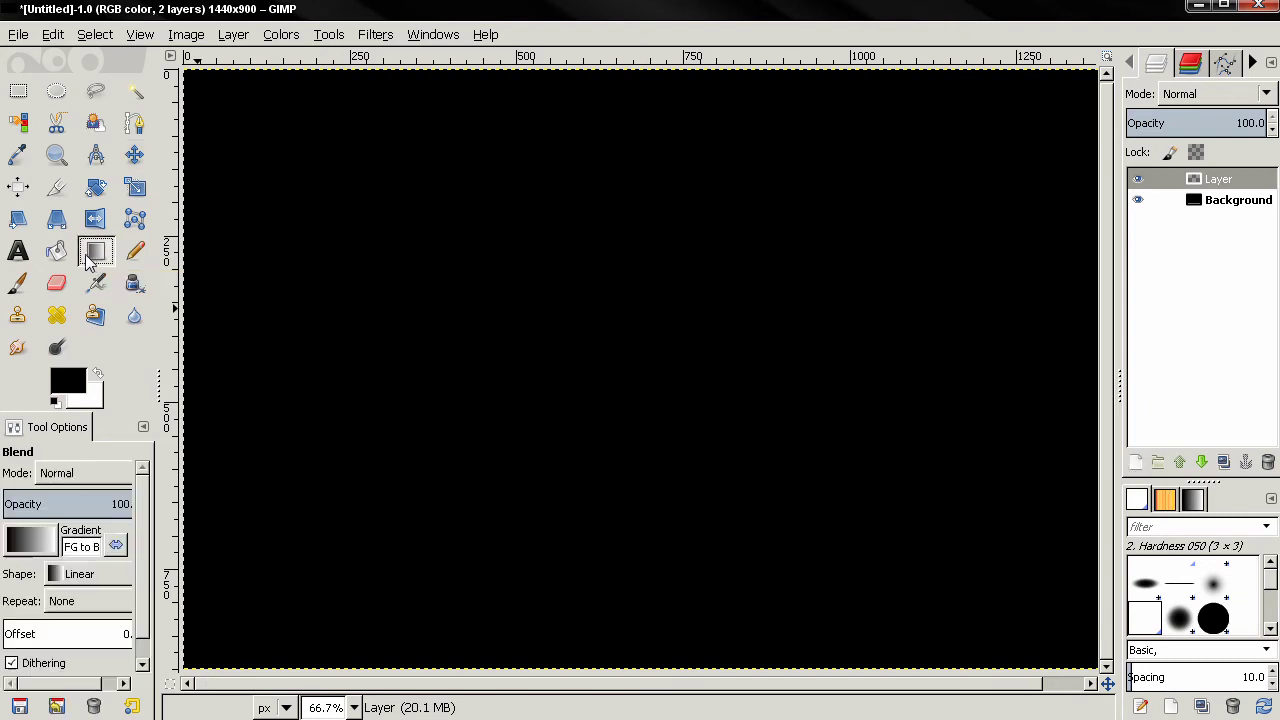
pyautogui.click(30, 540)
pyautogui.scroll(5, 108, 616)
pyautogui.scroll(-9, 108, 616)
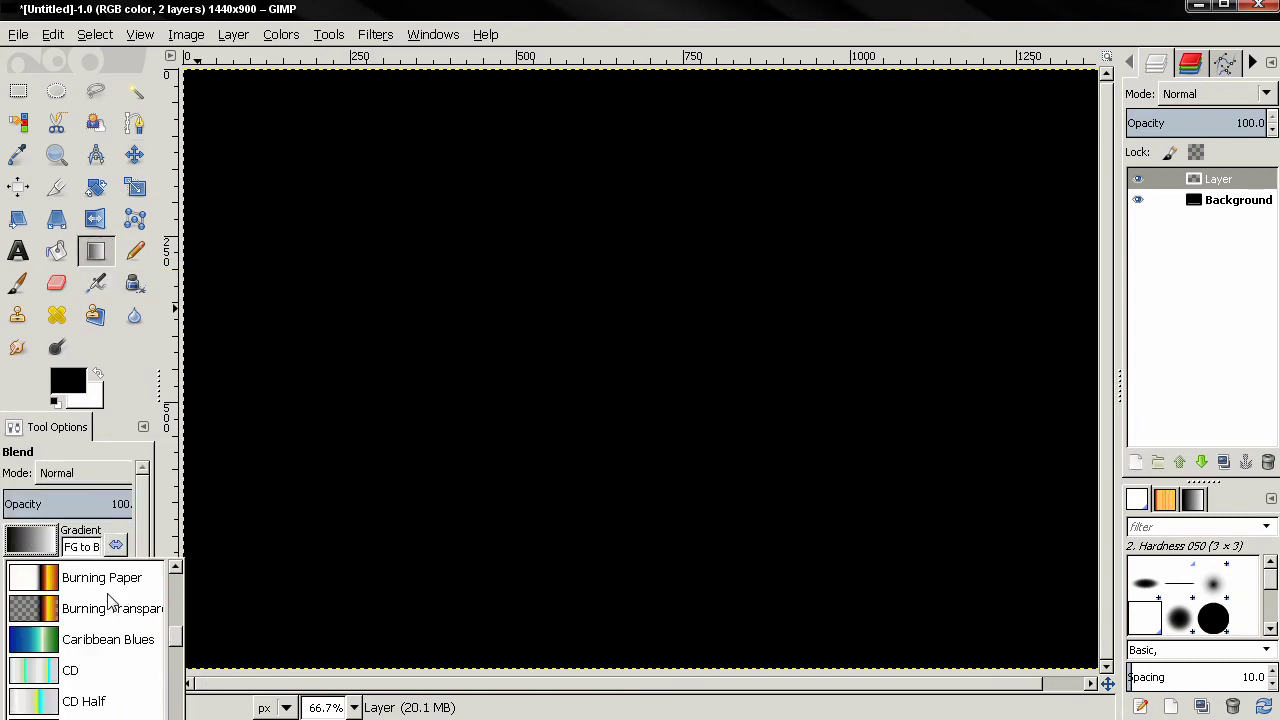
pyautogui.scroll(-2, 110, 600)
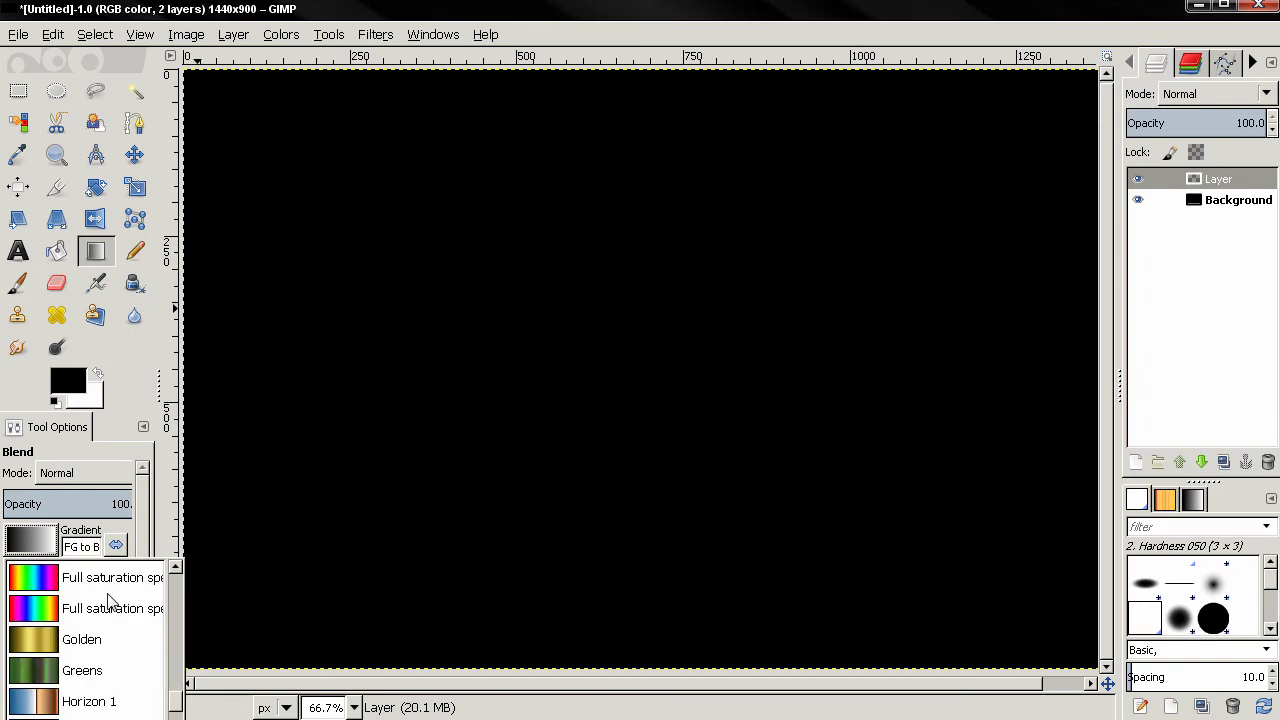
pyautogui.doubleClick(108, 606)
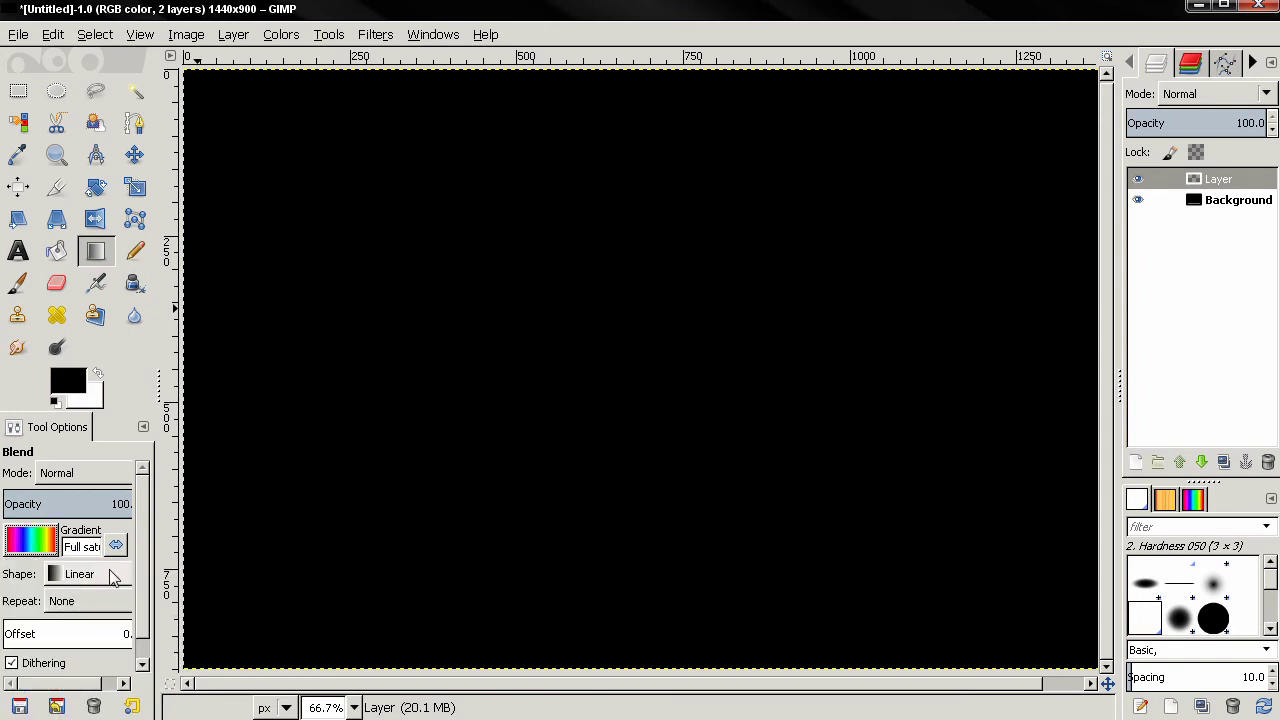
pyautogui.click(108, 577)
pyautogui.click(88, 622)
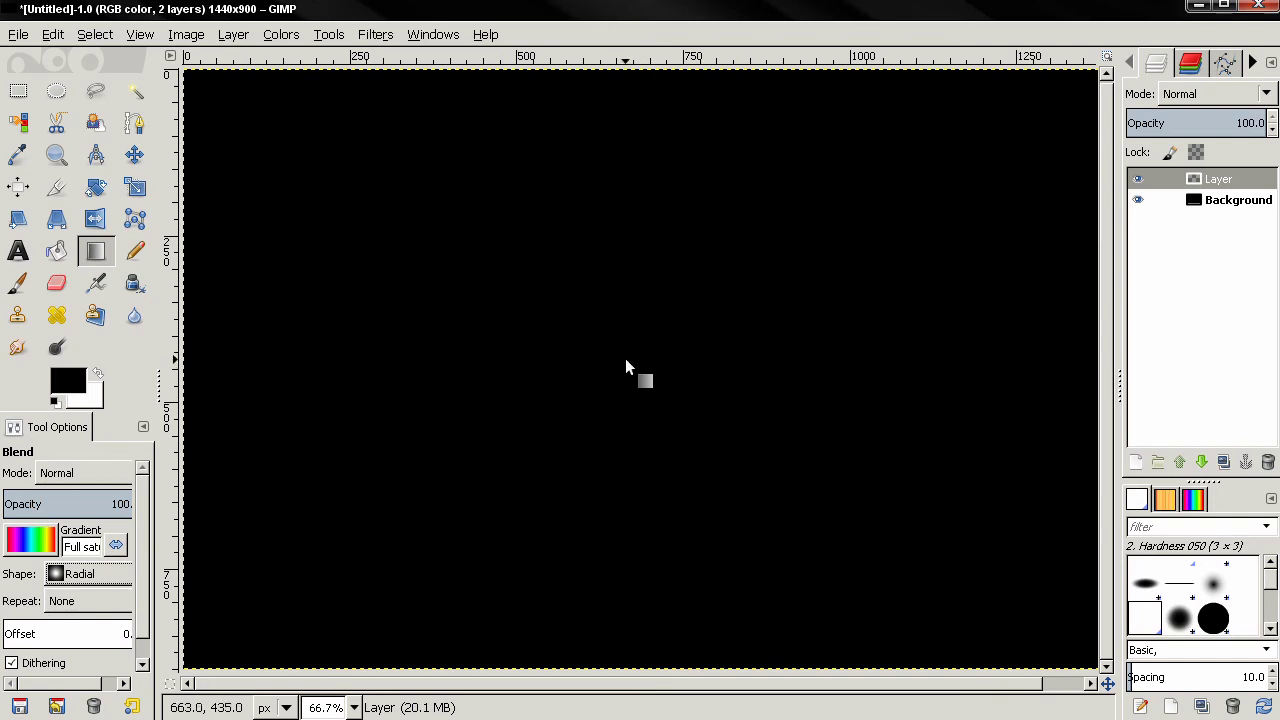
pyautogui.moveTo(626, 368); pyautogui.dragTo(258, 62)
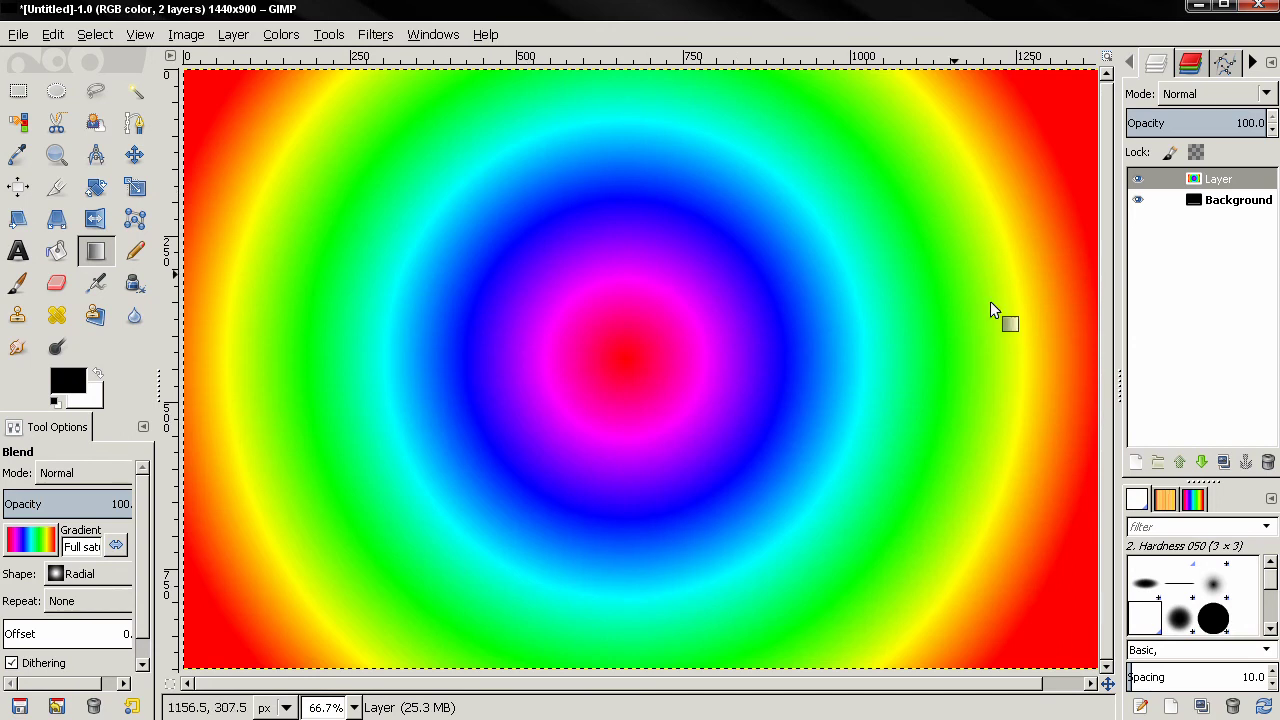
# Step: Add transparent Layer #1 and reopen Flame with colormap set to Untitled-1 / Layer-3
pyautogui.click(1135, 462)
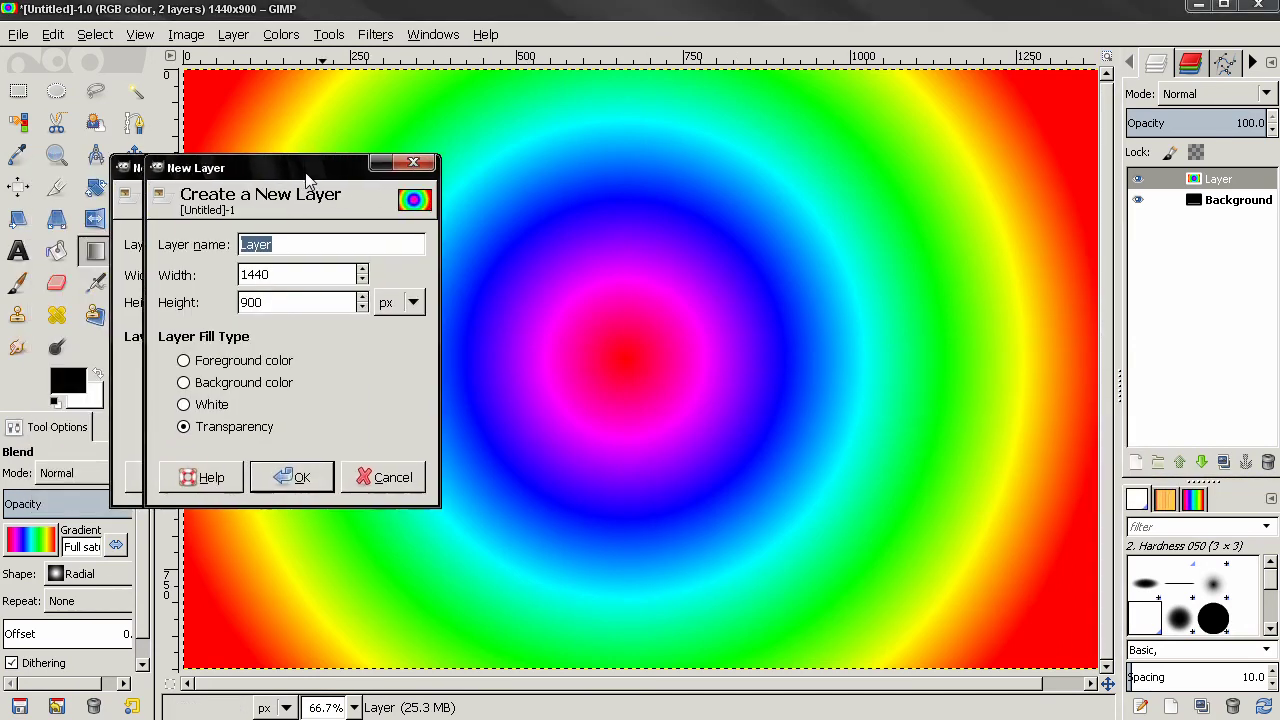
pyautogui.click(292, 476)
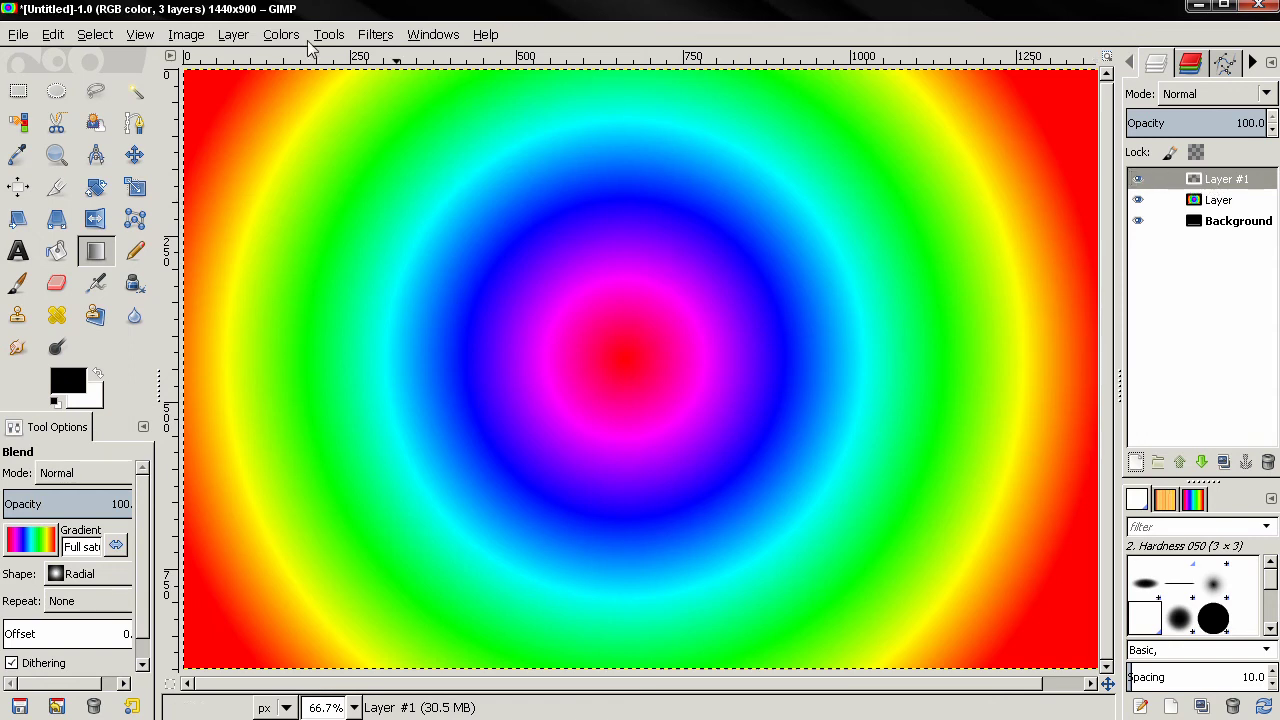
pyautogui.click(375, 34)
pyautogui.press('Escape')
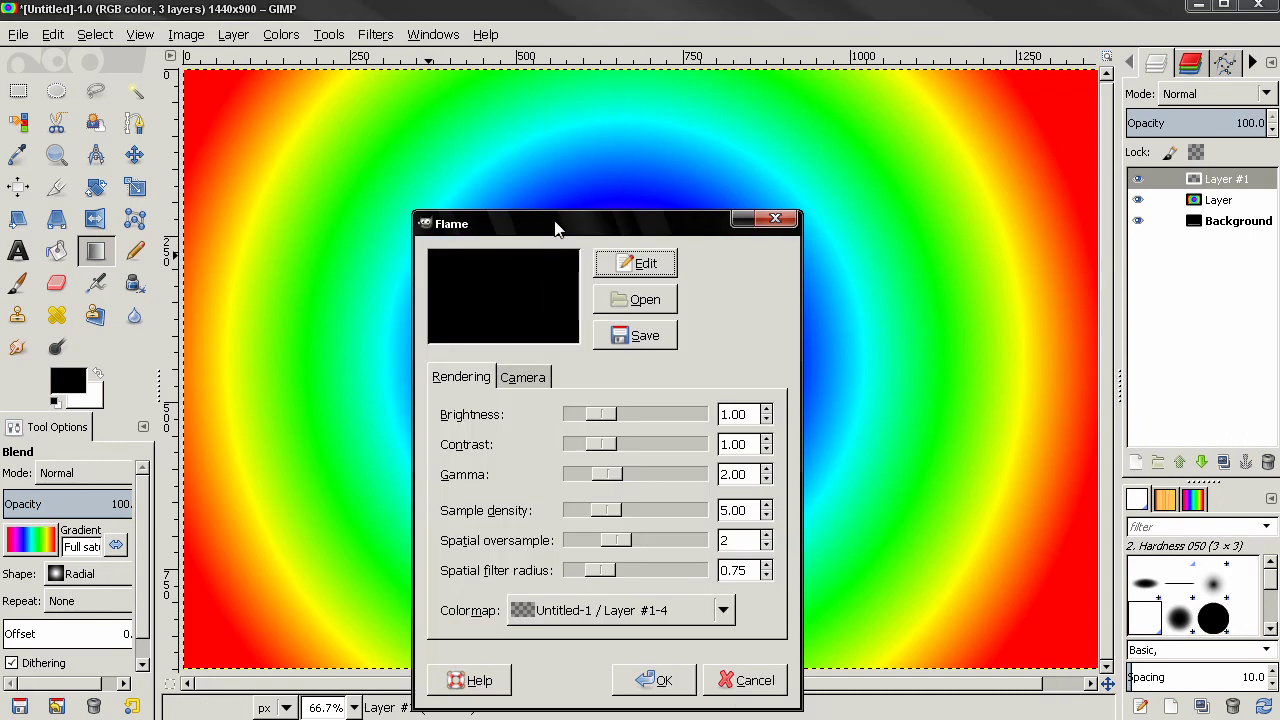
pyautogui.moveTo(558, 220); pyautogui.dragTo(418, 148)
pyautogui.click(425, 531)
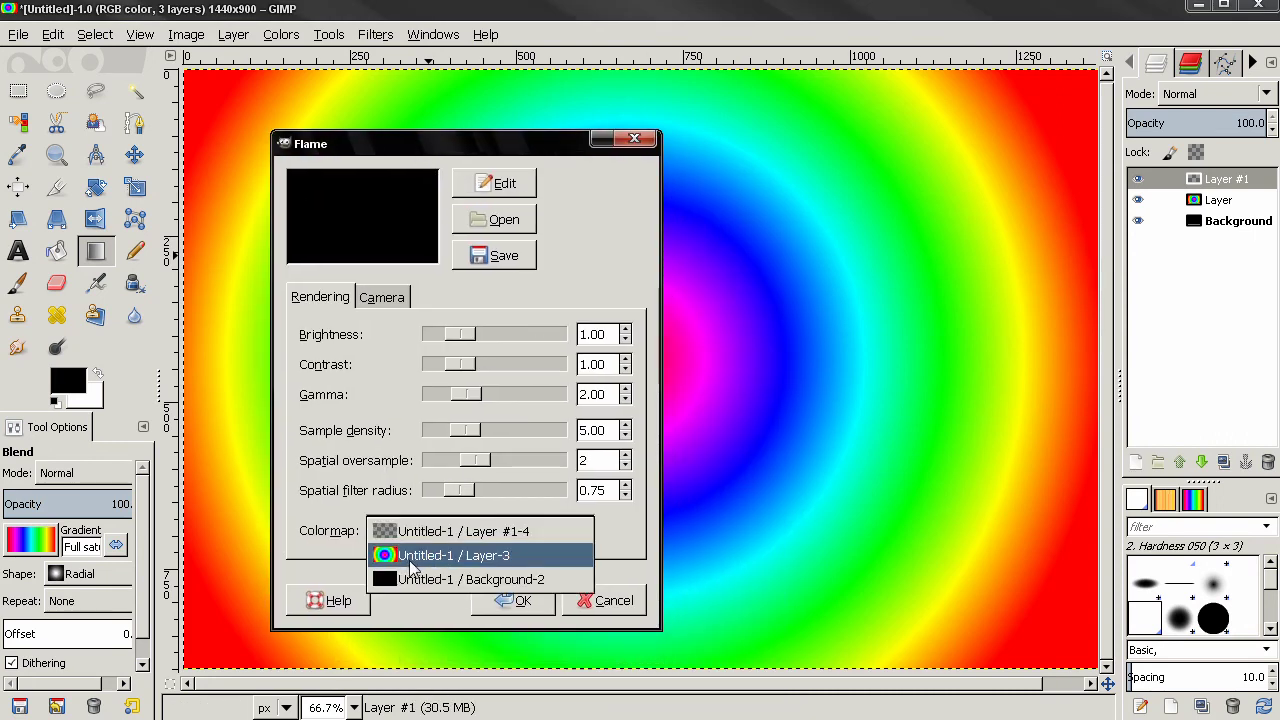
pyautogui.click(409, 559)
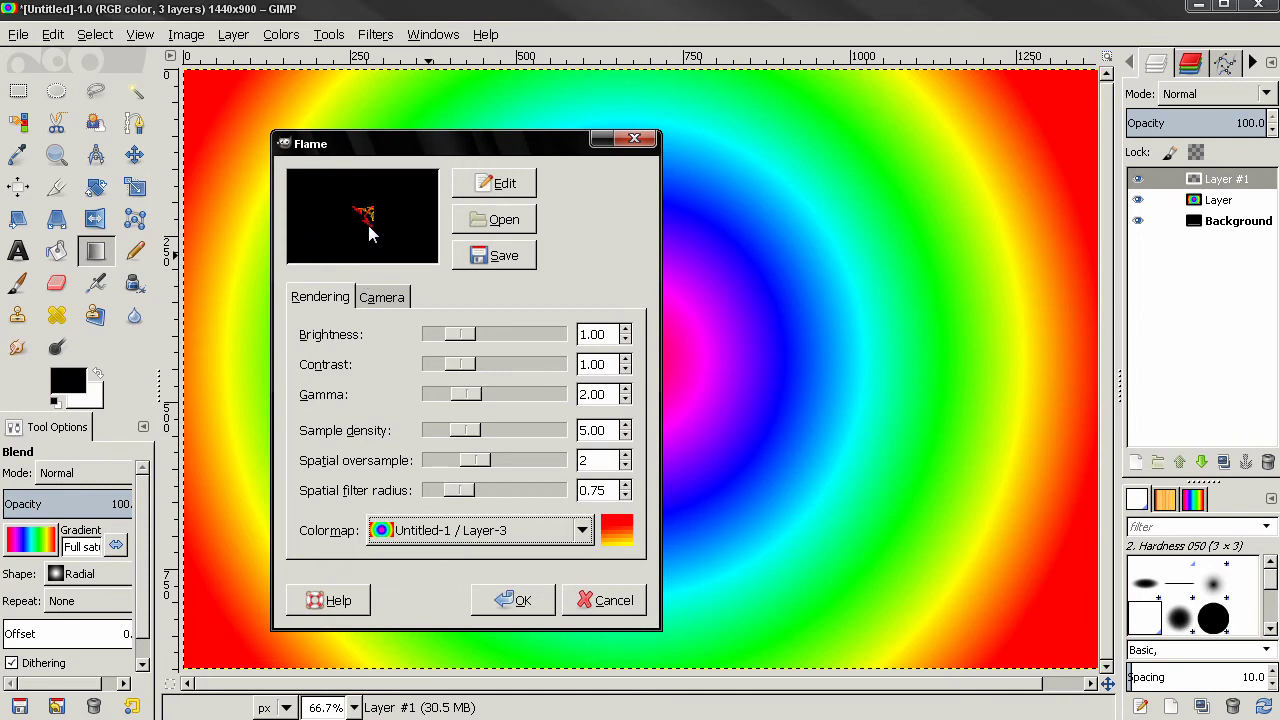
# Step: Open the flame editor, bring it fully into view, and keep Variation at Same
pyautogui.click(484, 194)
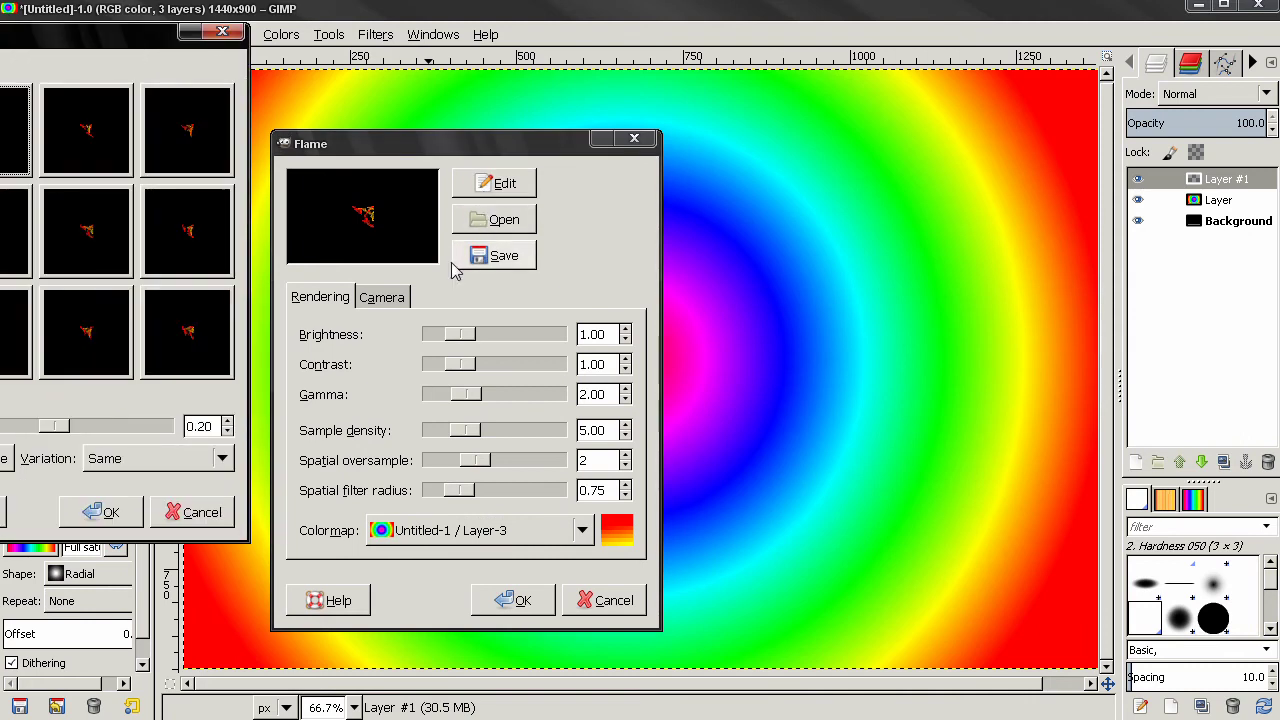
pyautogui.moveTo(97, 49); pyautogui.dragTo(345, 92)
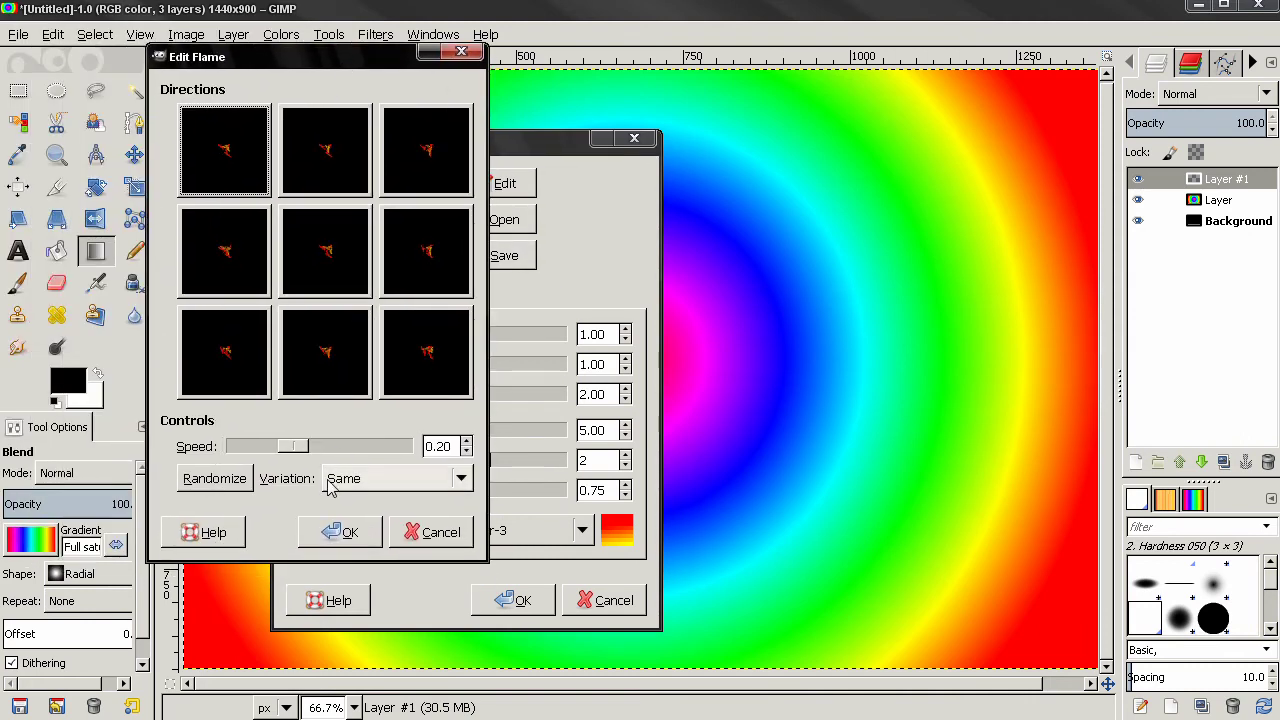
pyautogui.click(404, 482)
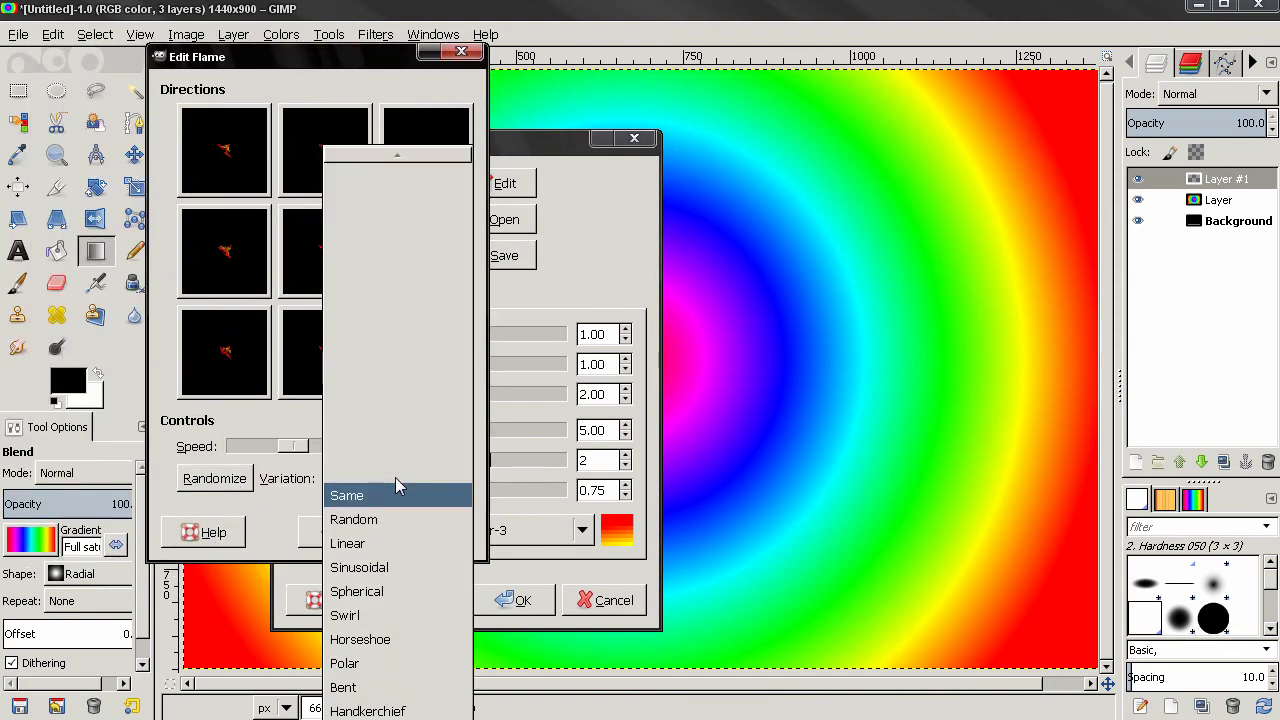
pyautogui.click(401, 500)
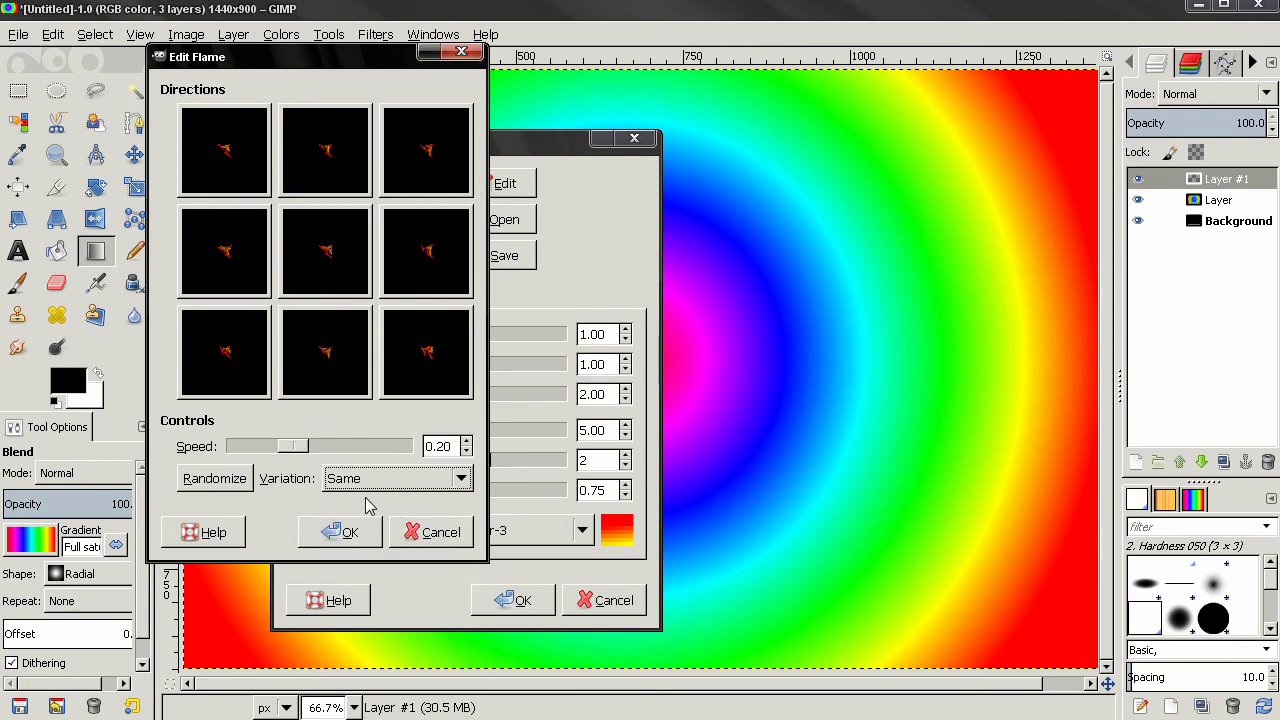
# Step: Randomize the flame six times, choose the centre swirl design, and accept it
pyautogui.click(228, 494)
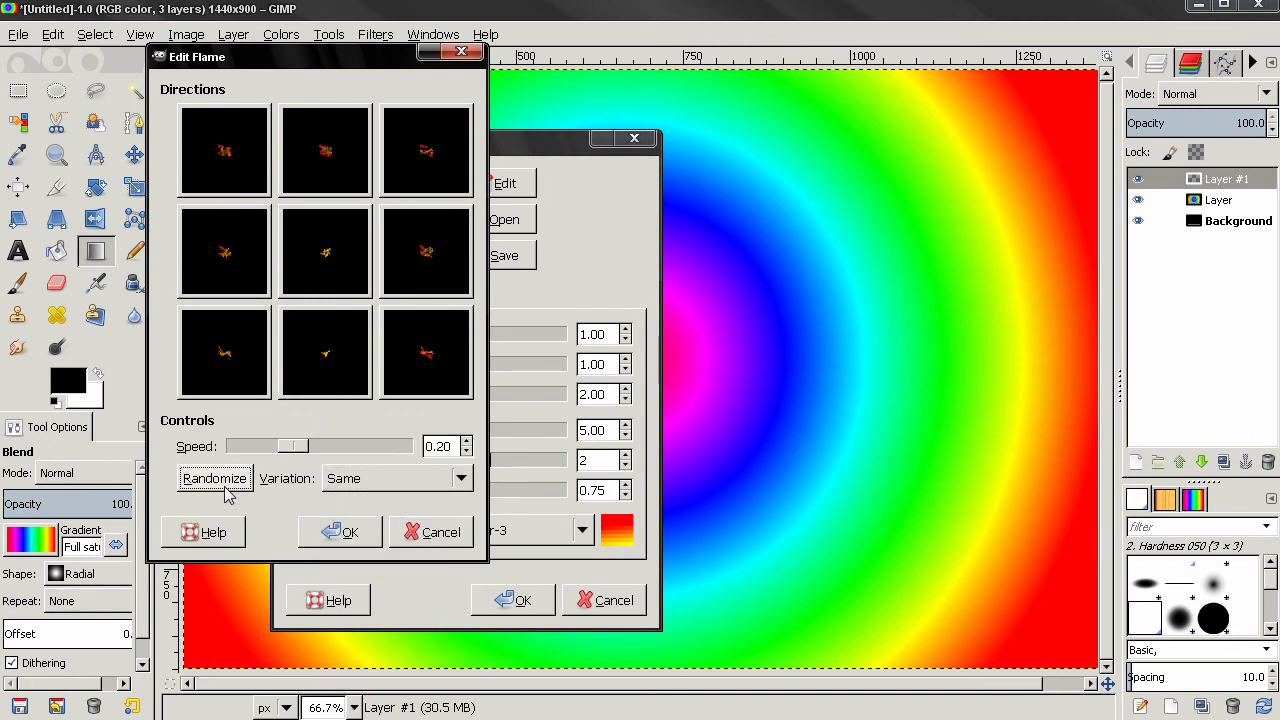
pyautogui.click(229, 495)
pyautogui.click(228, 494)
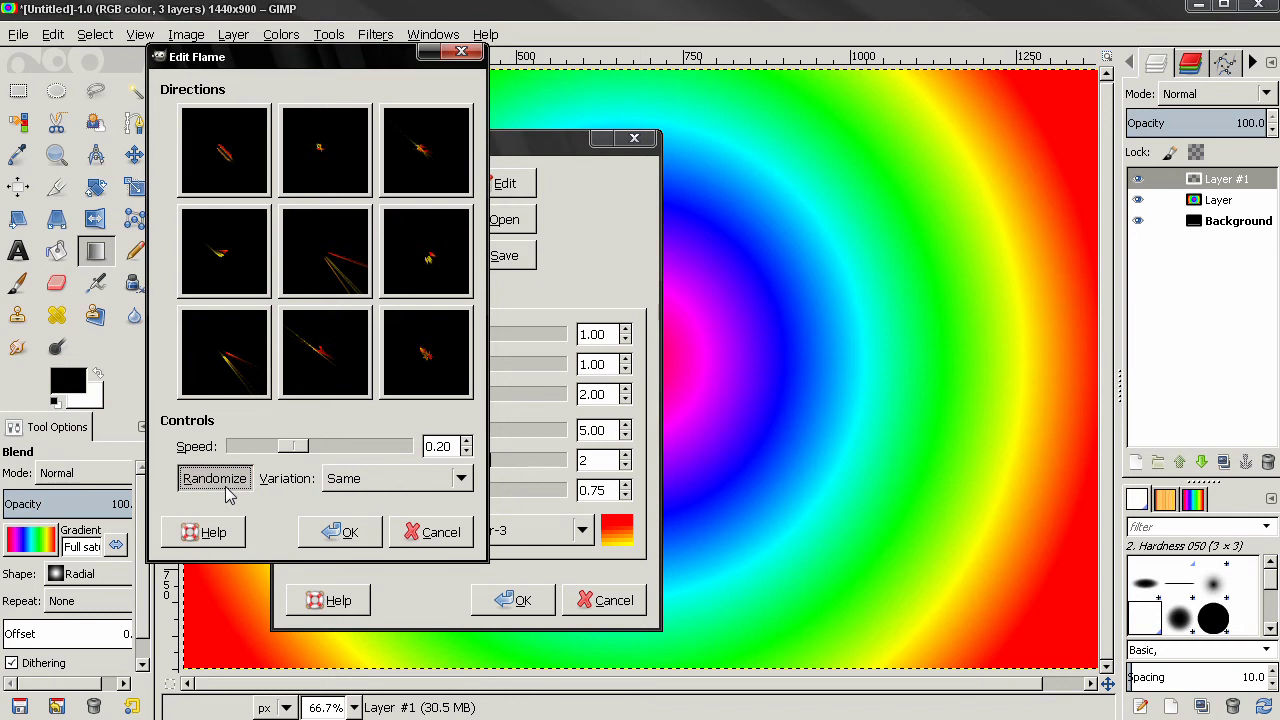
pyautogui.click(228, 494)
pyautogui.click(228, 494)
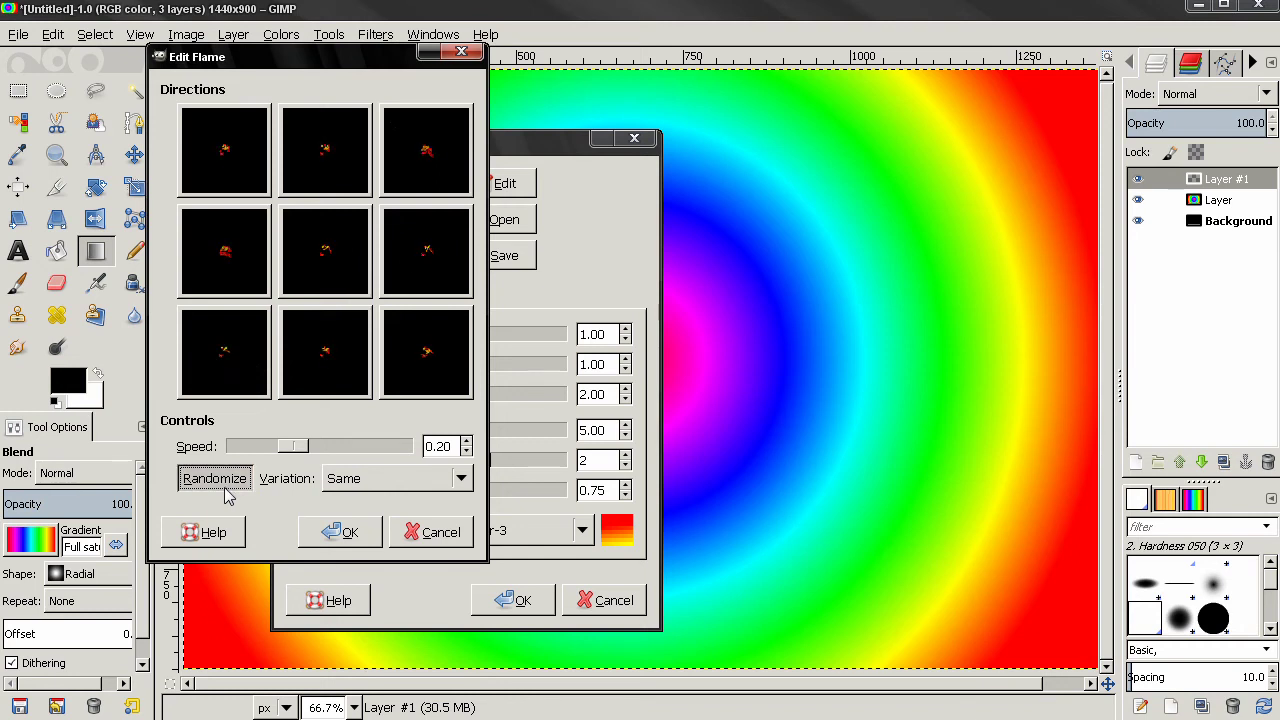
pyautogui.click(227, 495)
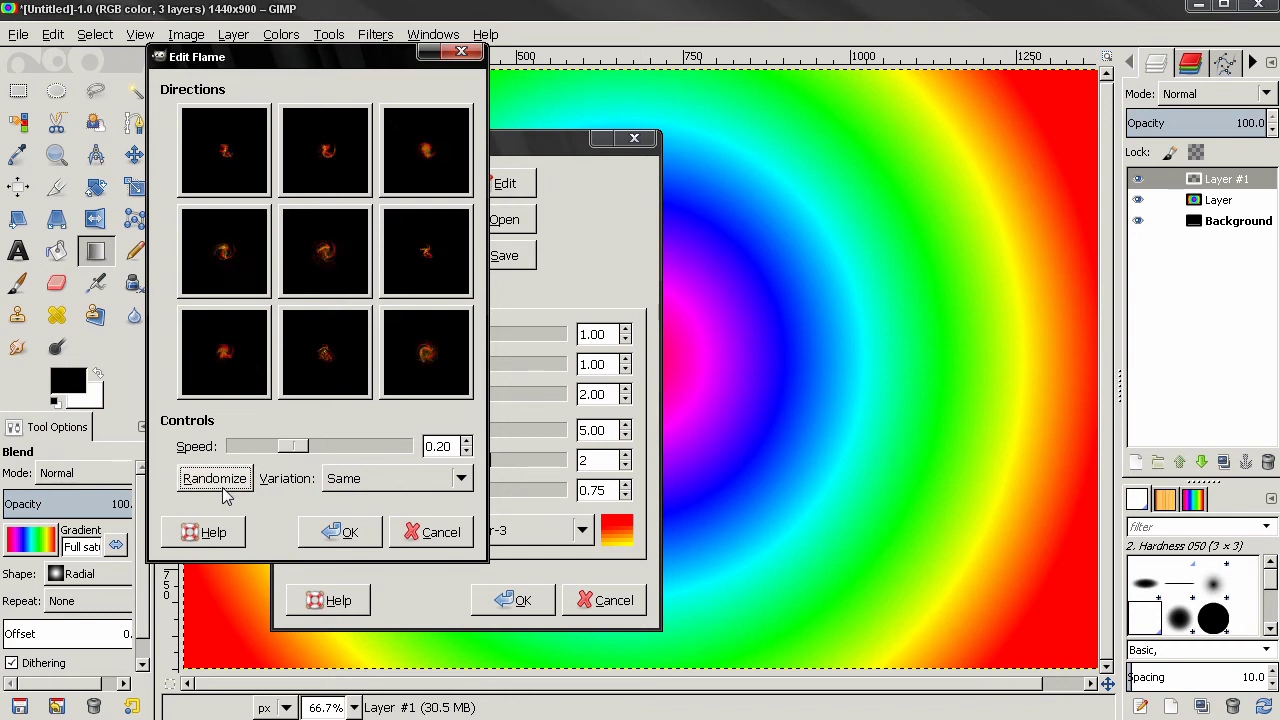
pyautogui.click(352, 236)
pyautogui.click(330, 532)
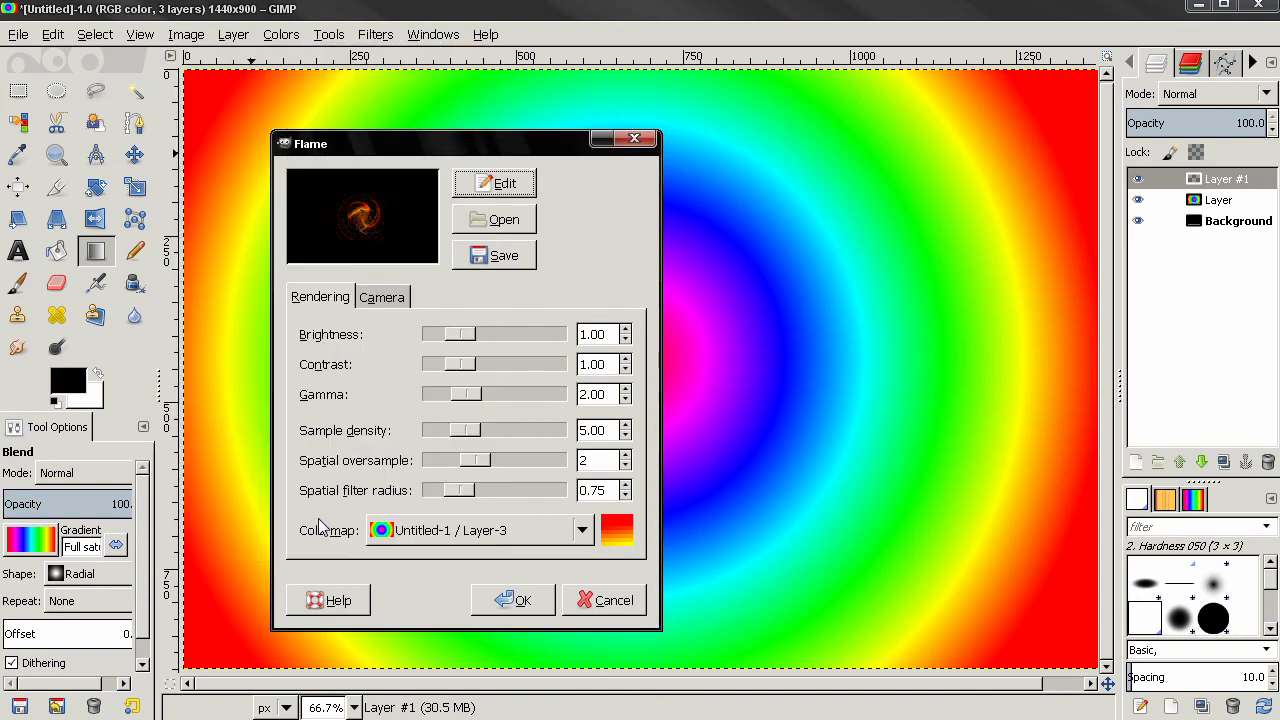
# Step: Render the orange-and-red swirl flame onto Layer #1
pyautogui.click(492, 600)
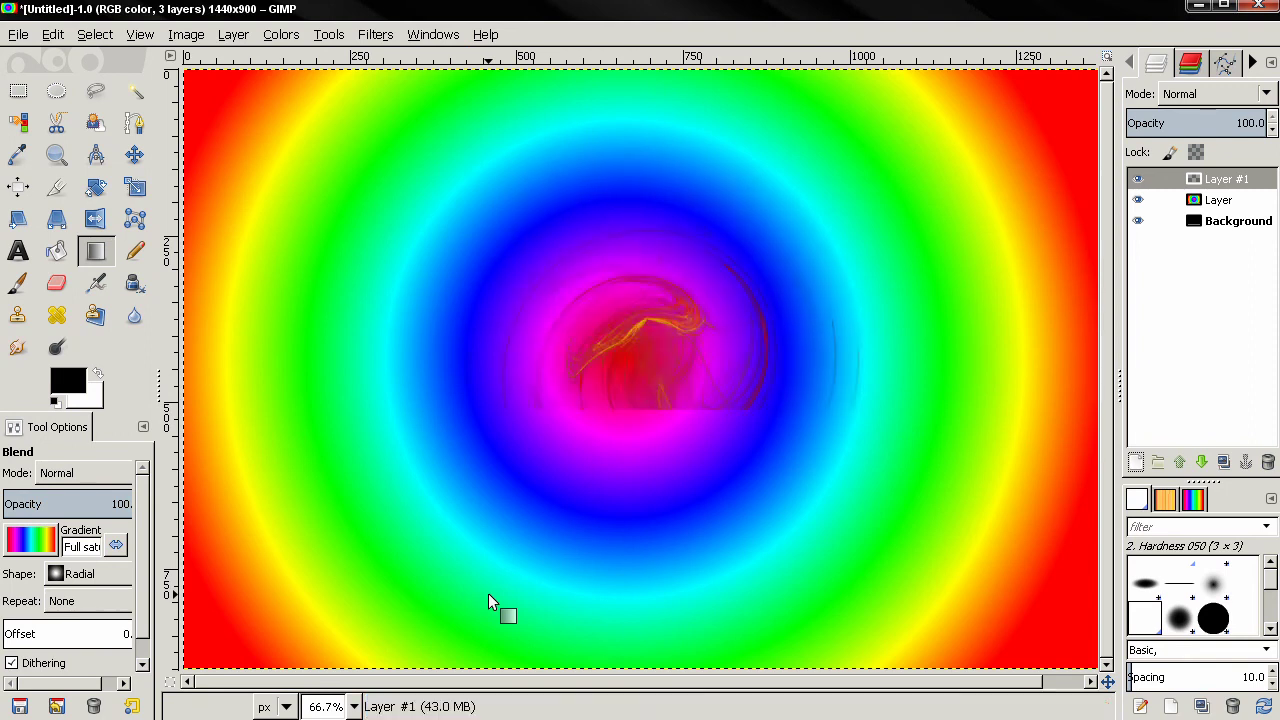
# Step: Hide the rainbow gradient Layer, then add Layer #2 on top with Shift+Ctrl+N
pyautogui.click(1137, 200)
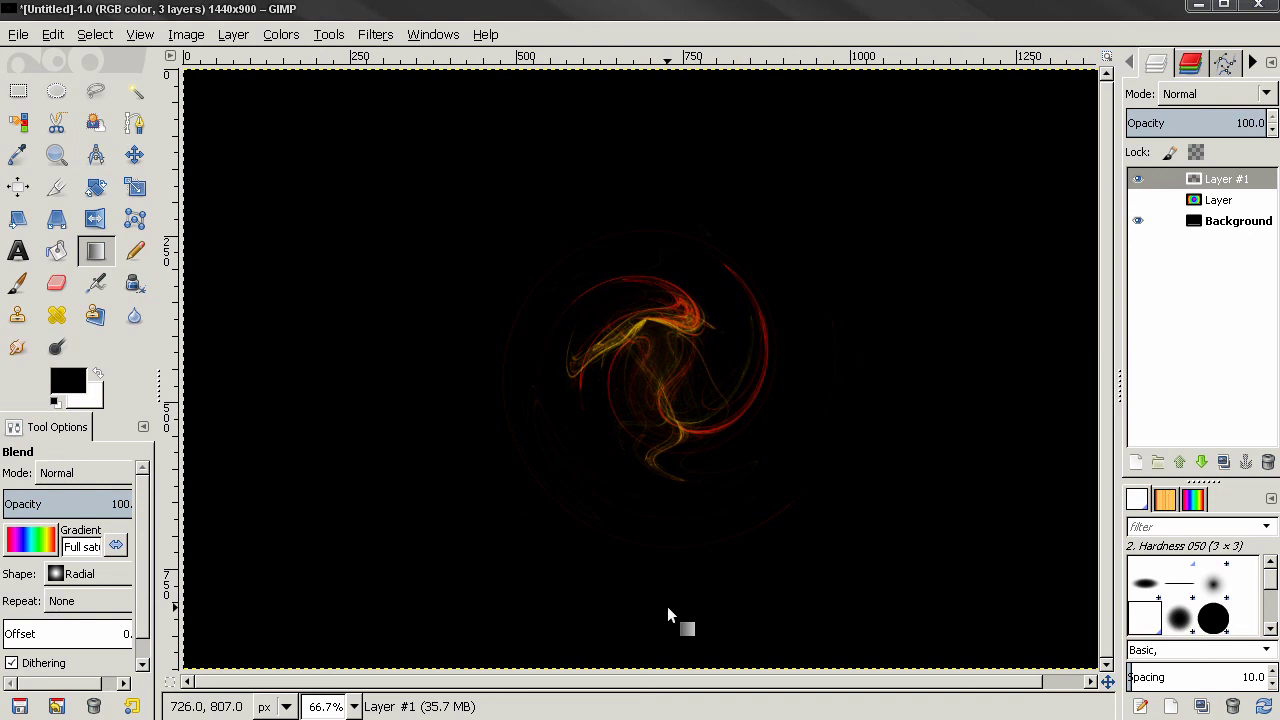
pyautogui.hotkey('shift', 'ctrl', 'n')
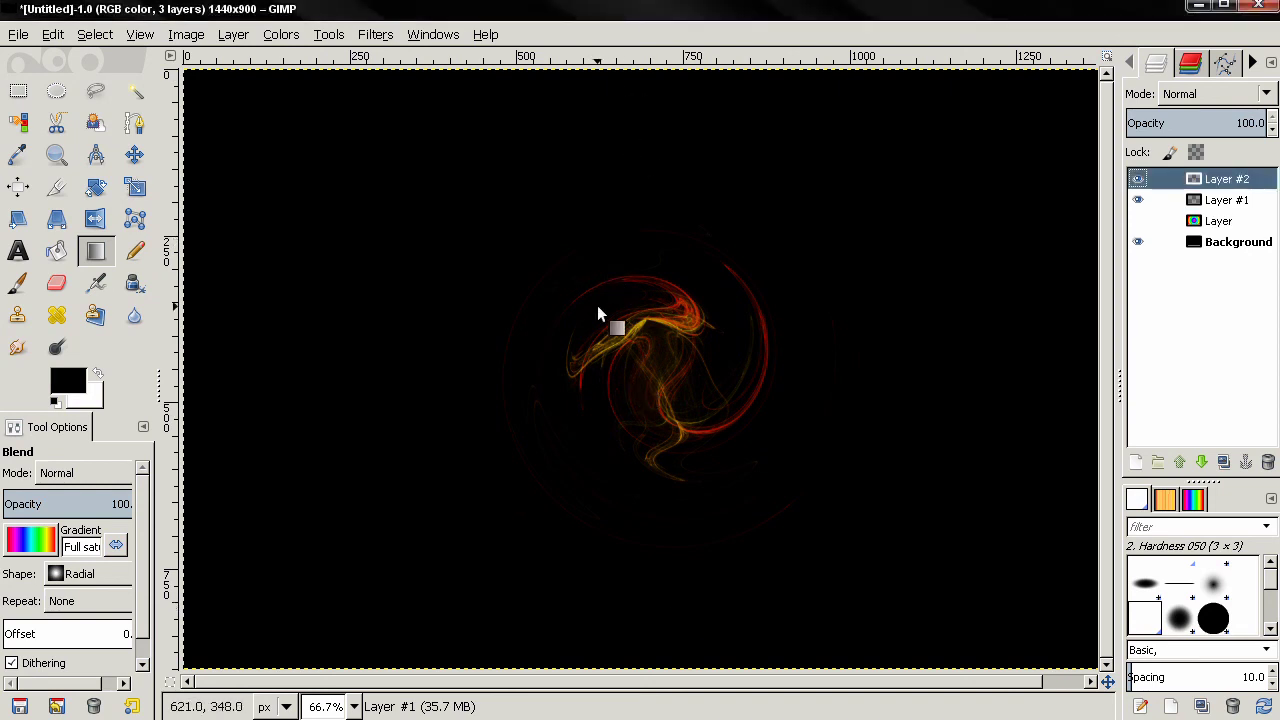